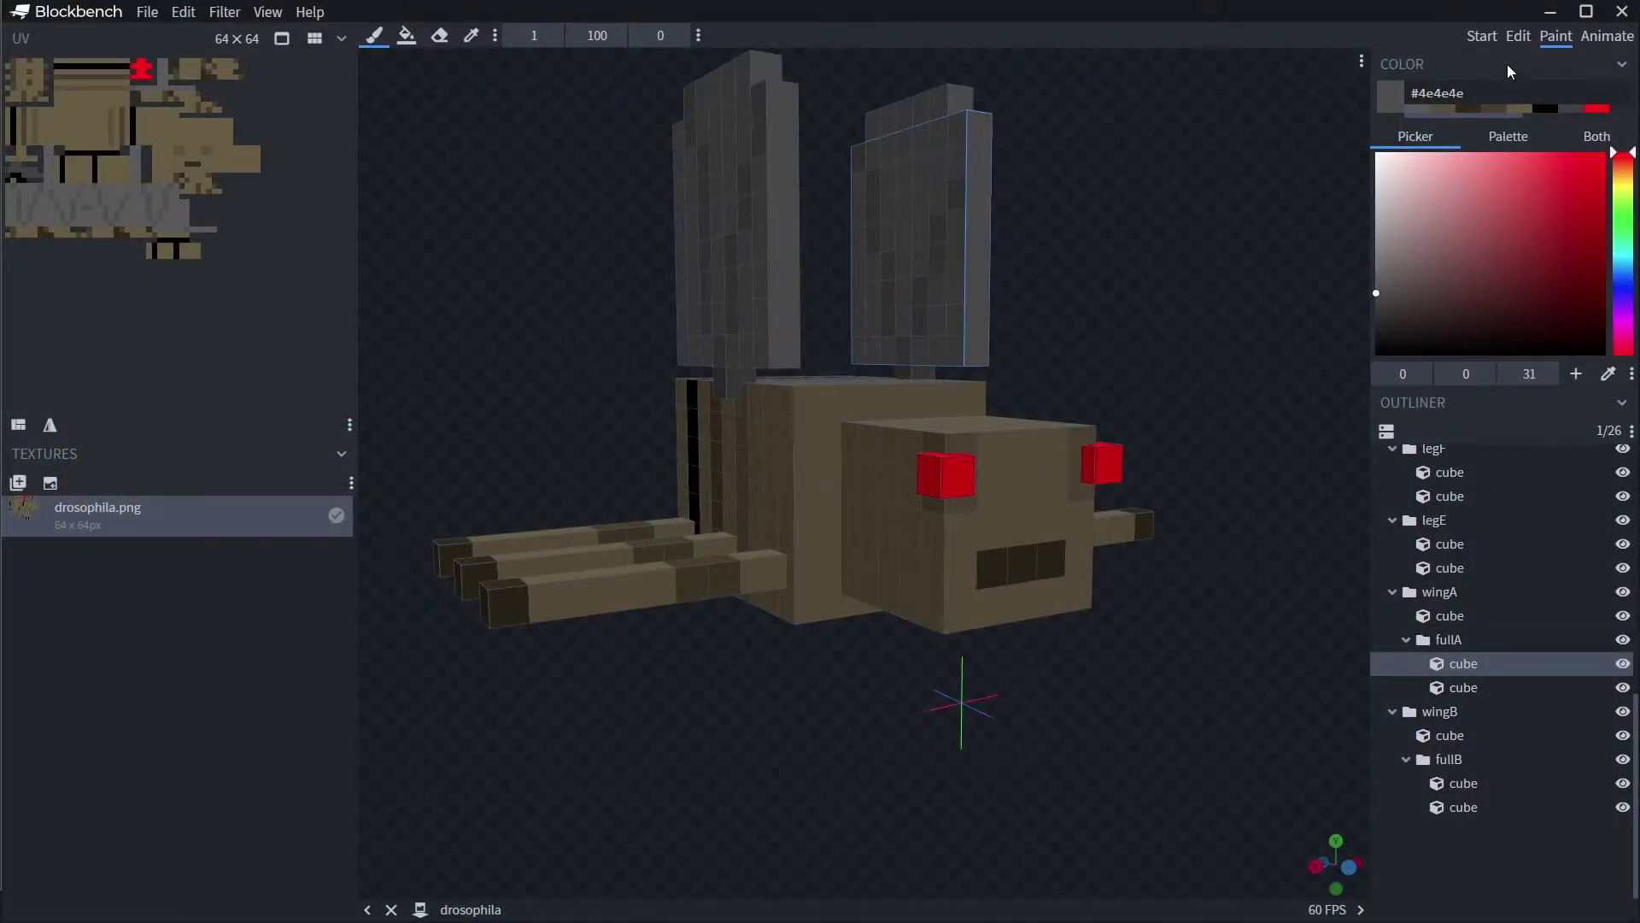
pyautogui.click(1518, 36)
pyautogui.moveTo(802, 697); pyautogui.dragTo(575, 726)
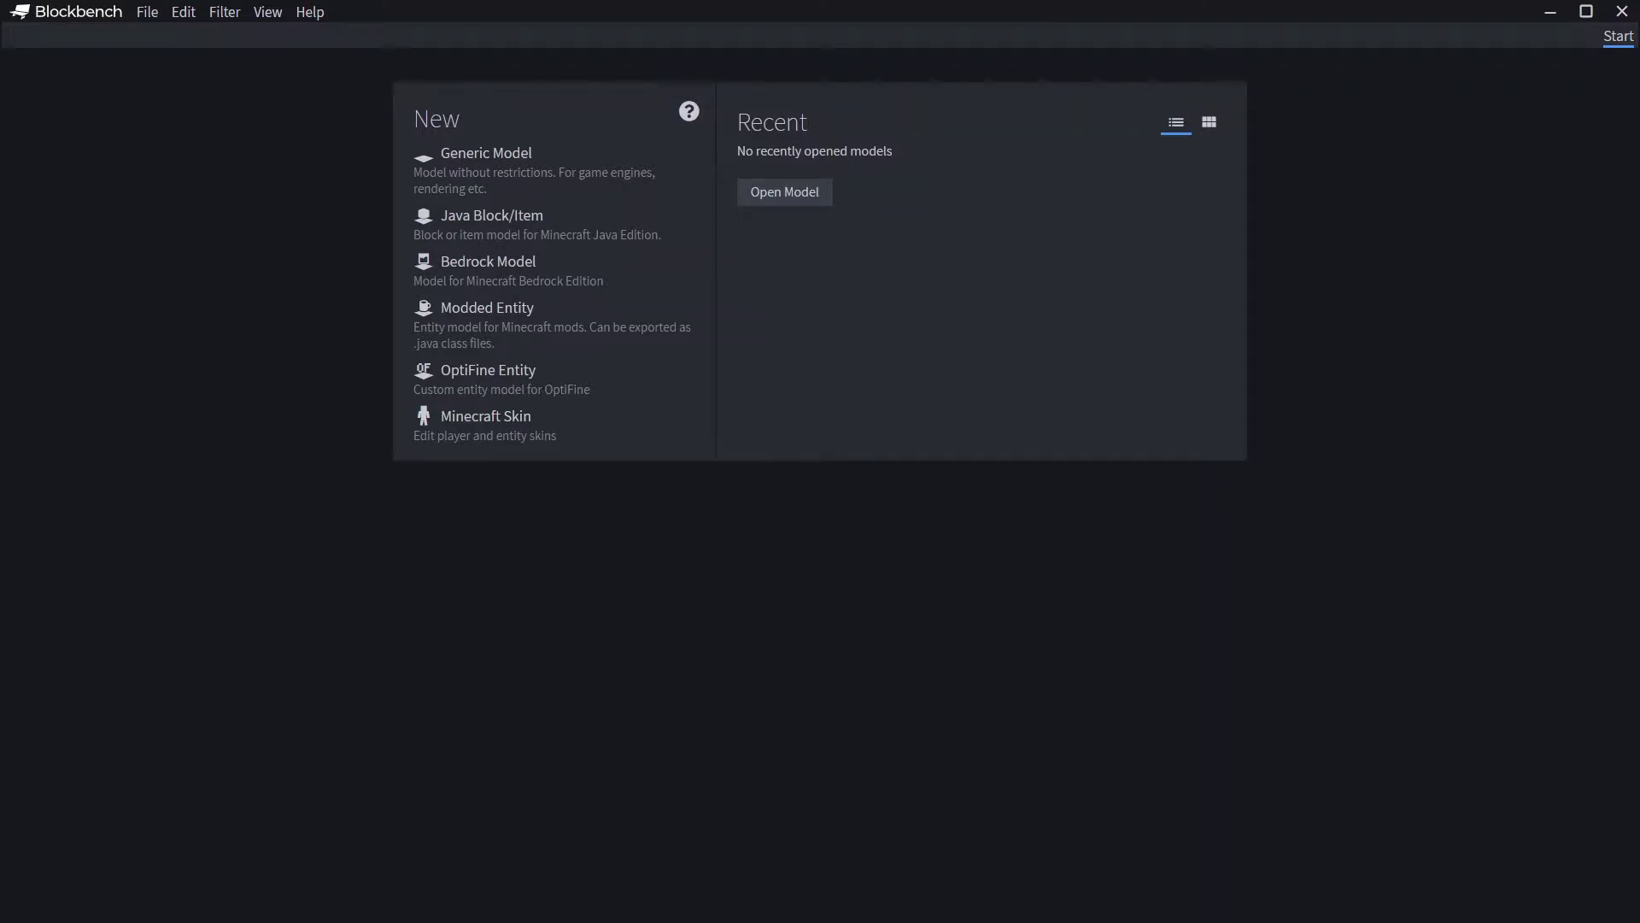
# Create a Bedrock Model project with file name genetics, model identifier drosophila and a 64 by 64 texture size.
pyautogui.click(492, 283)
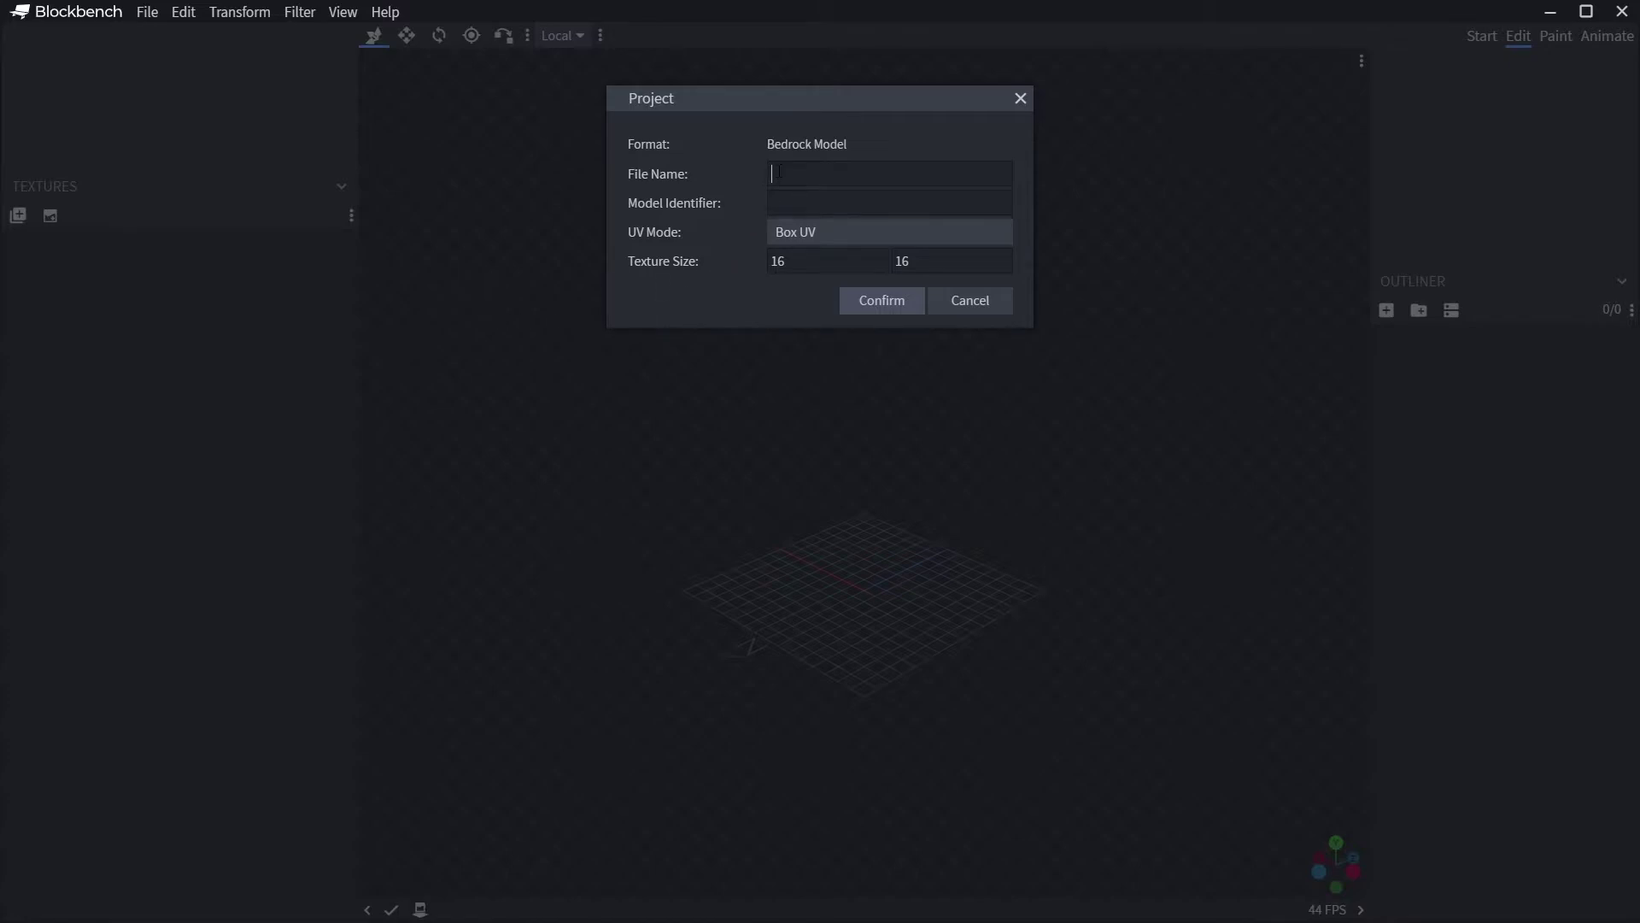
pyautogui.write('Gene')
pyautogui.click(778, 170)
pyautogui.press('BackSpace')
pyautogui.write('genetics')
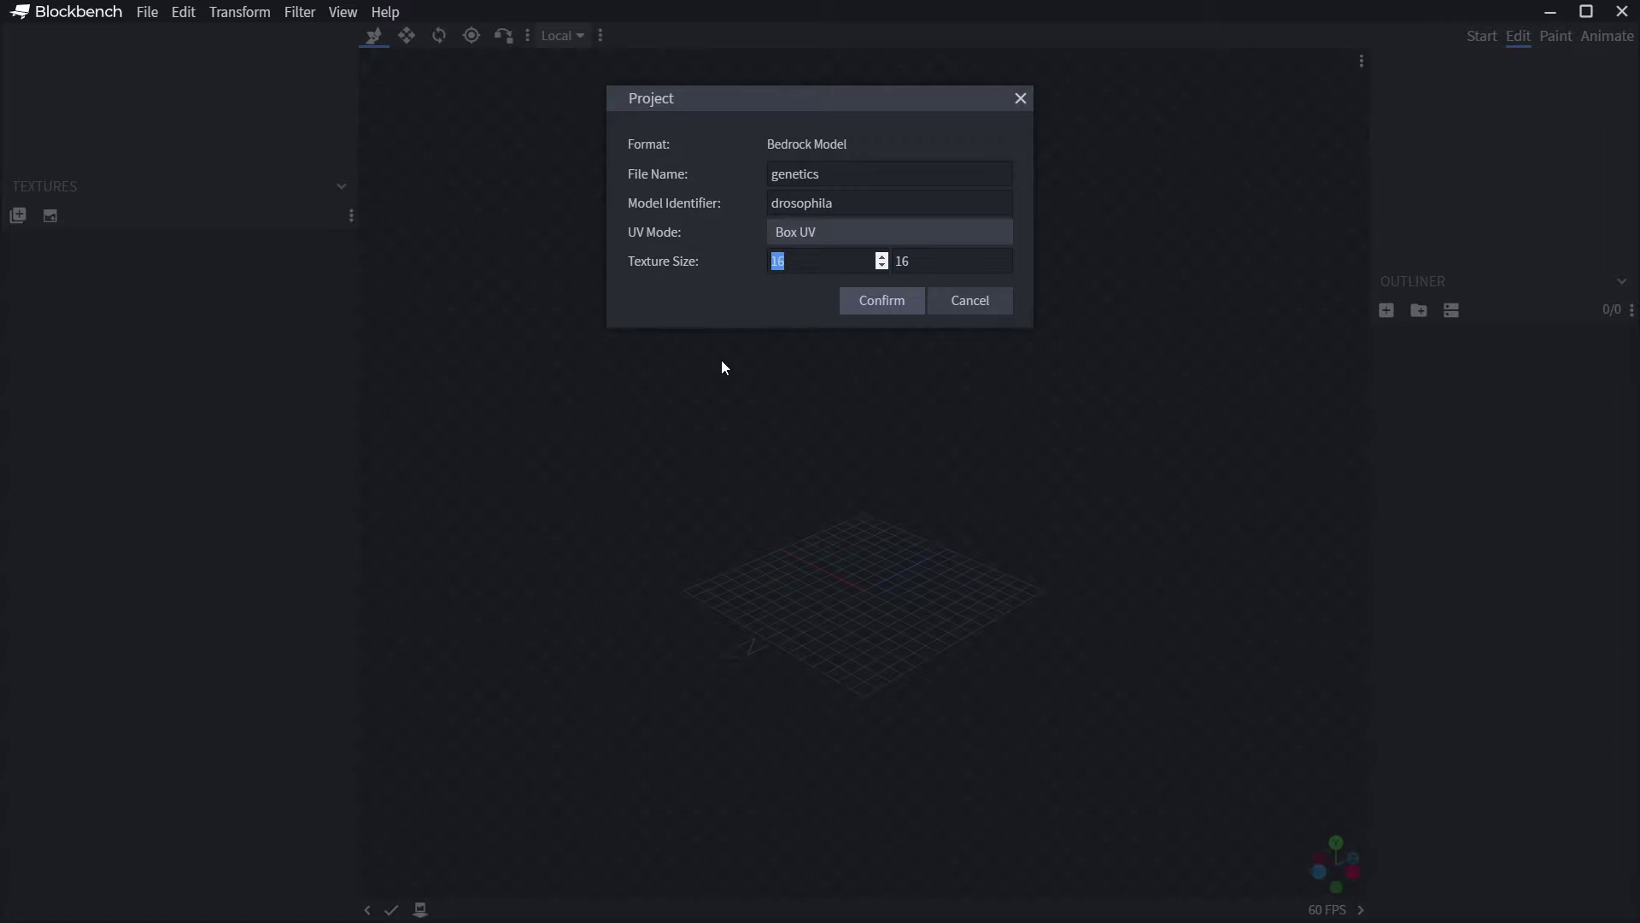
pyautogui.write('64')
pyautogui.press('Tab')
pyautogui.write('64')
pyautogui.click(872, 314)
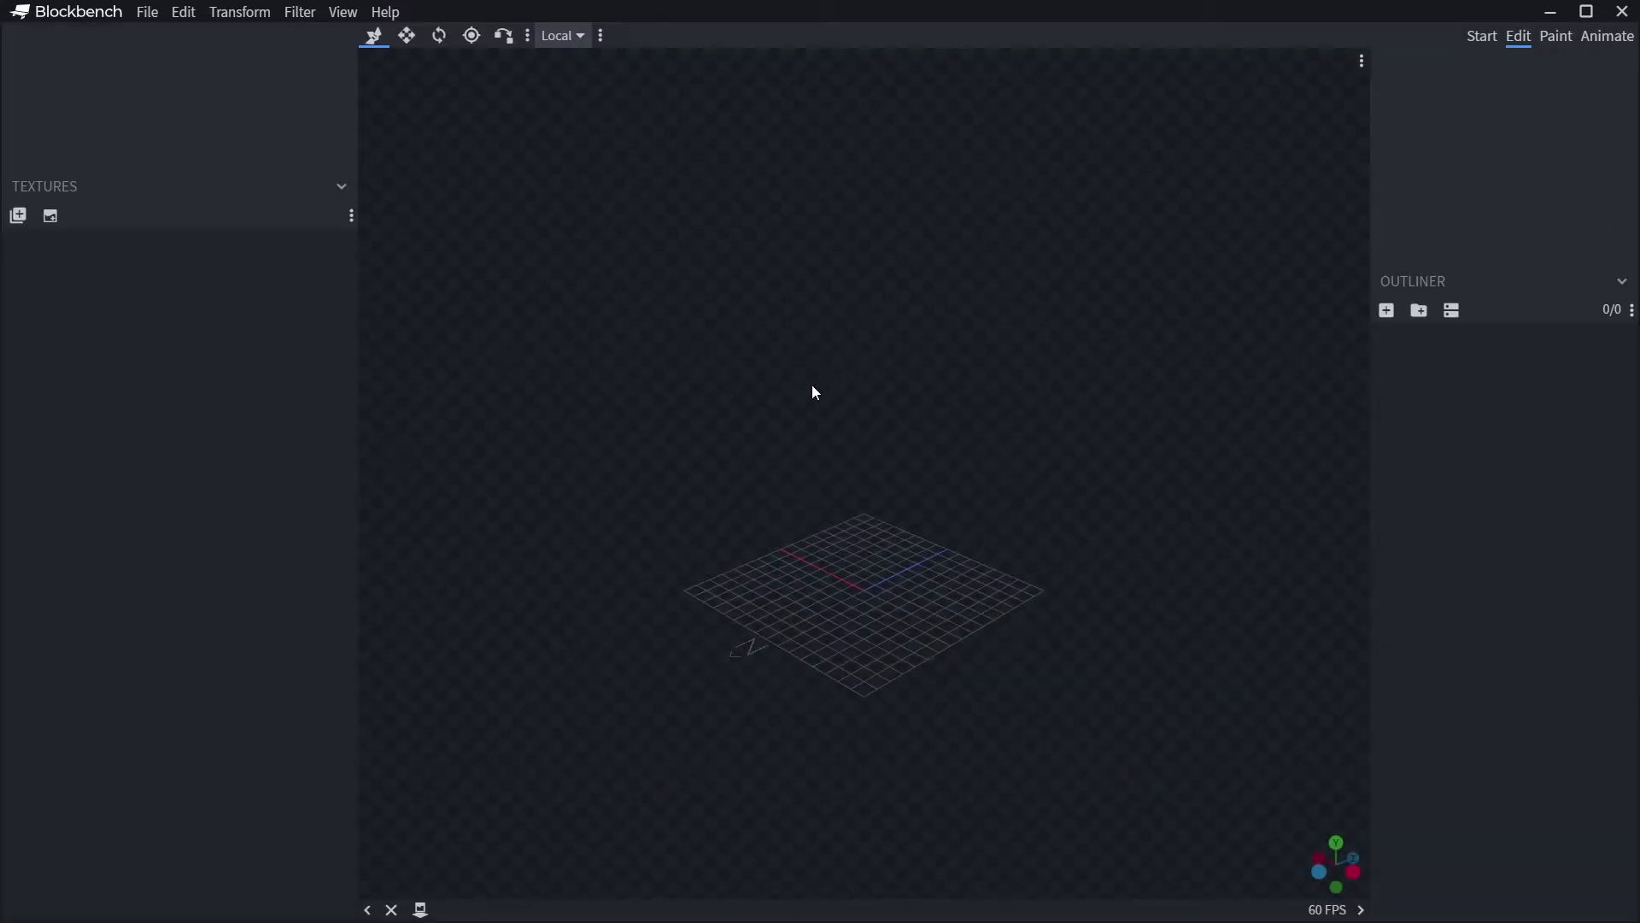
# Add a new group to the empty model and name it head.
pyautogui.click(1420, 313)
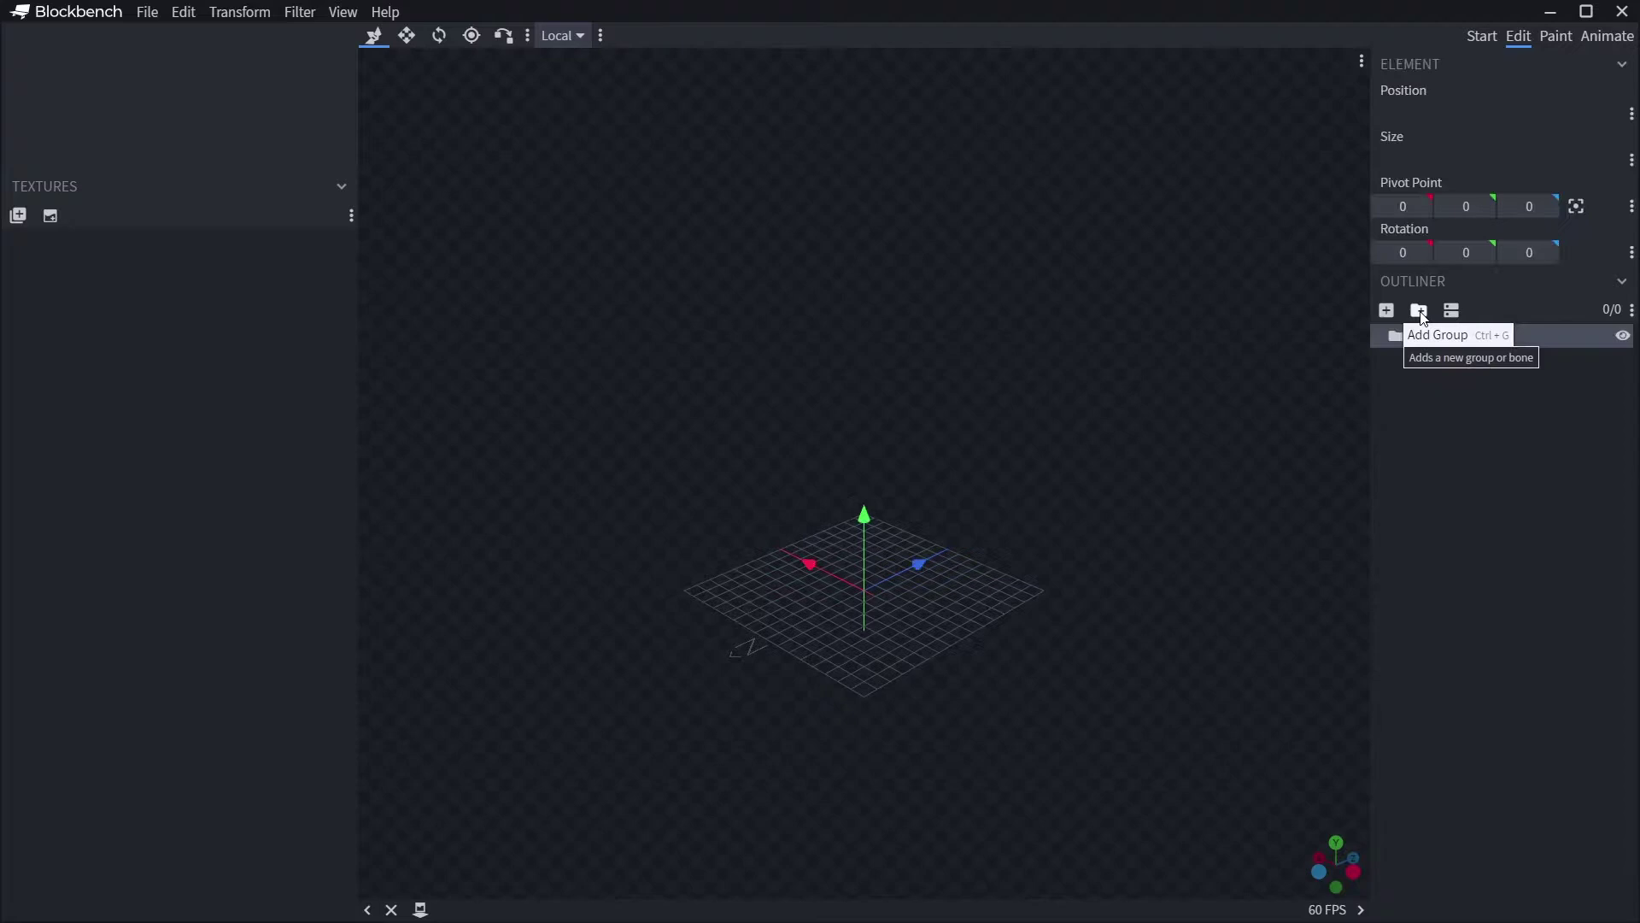
pyautogui.doubleClick(1424, 340)
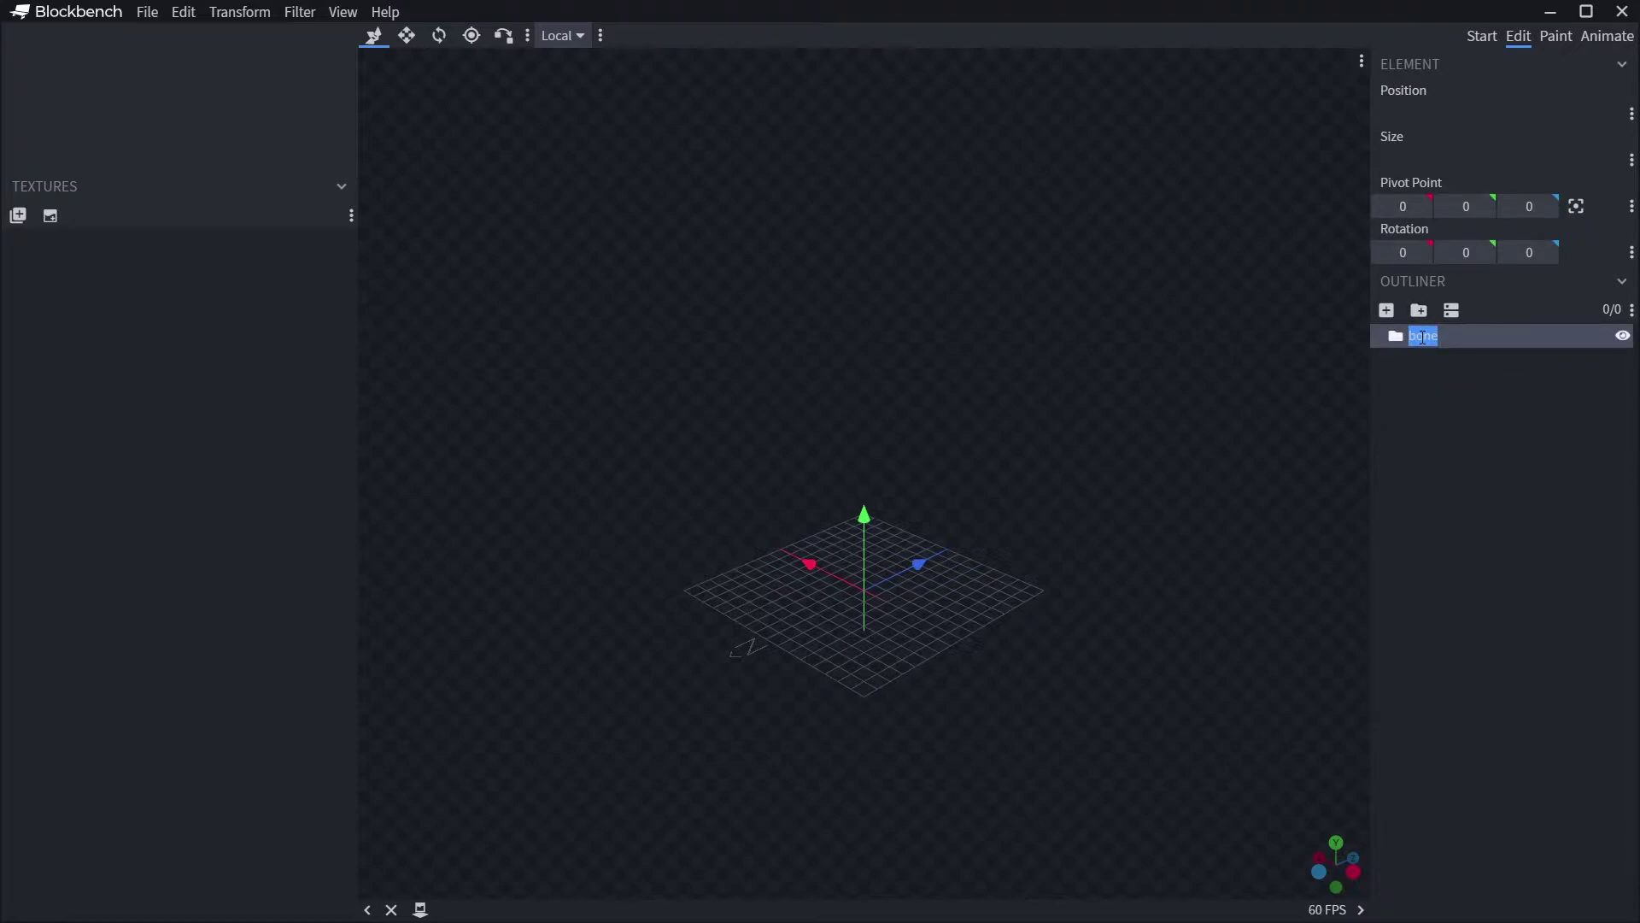
pyautogui.write('Head')
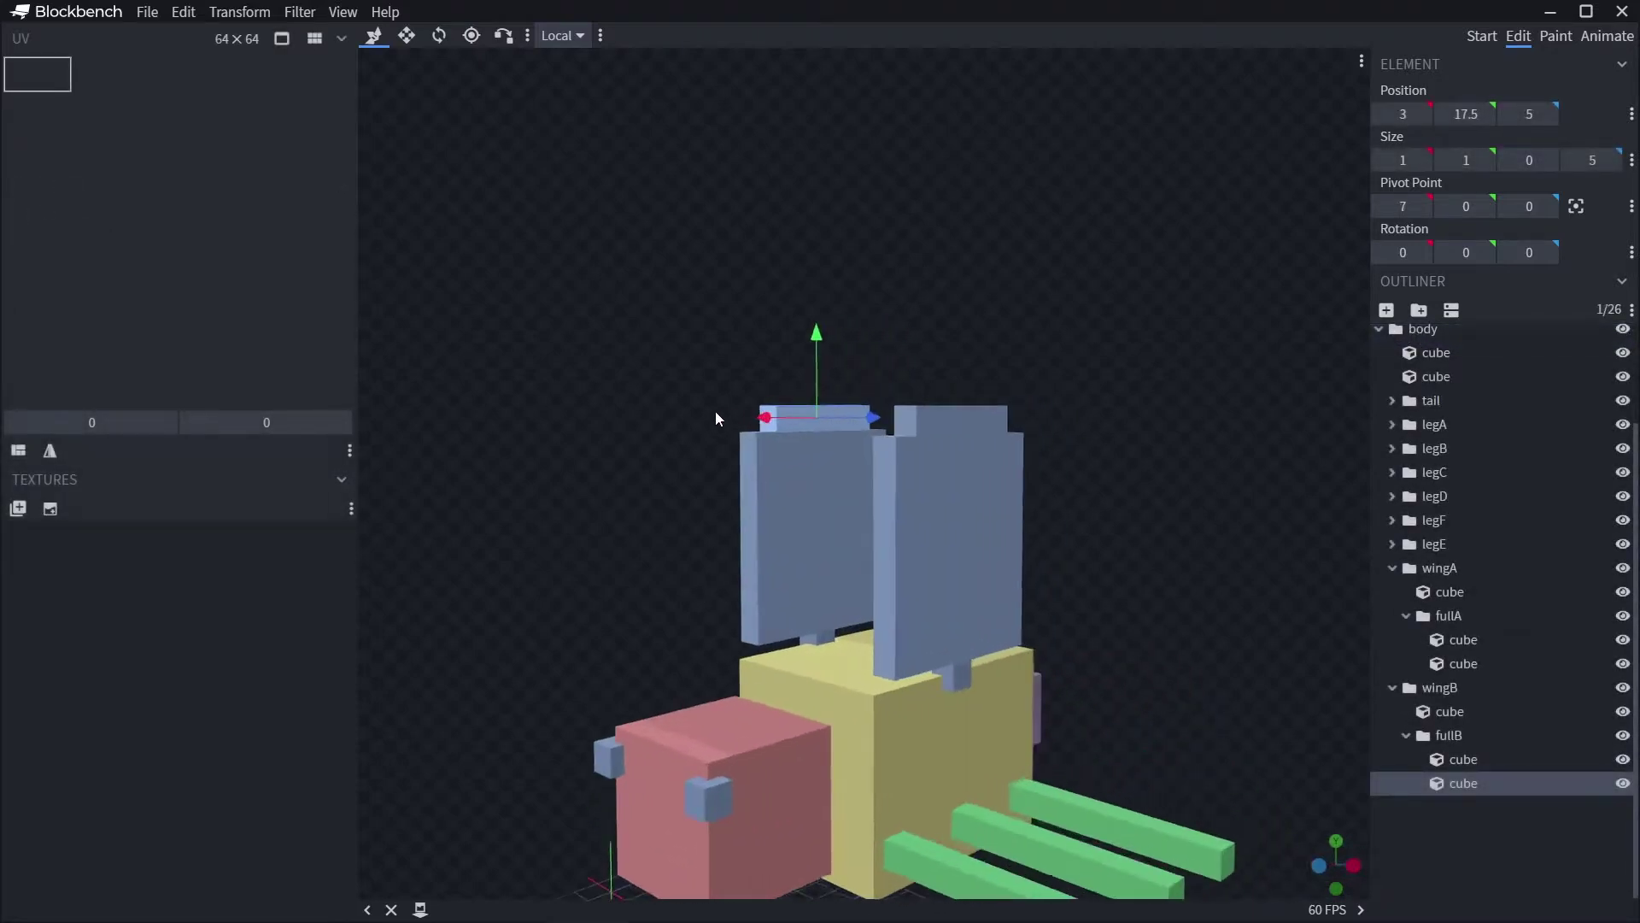
pyautogui.moveTo(715, 412); pyautogui.dragTo(857, 376)
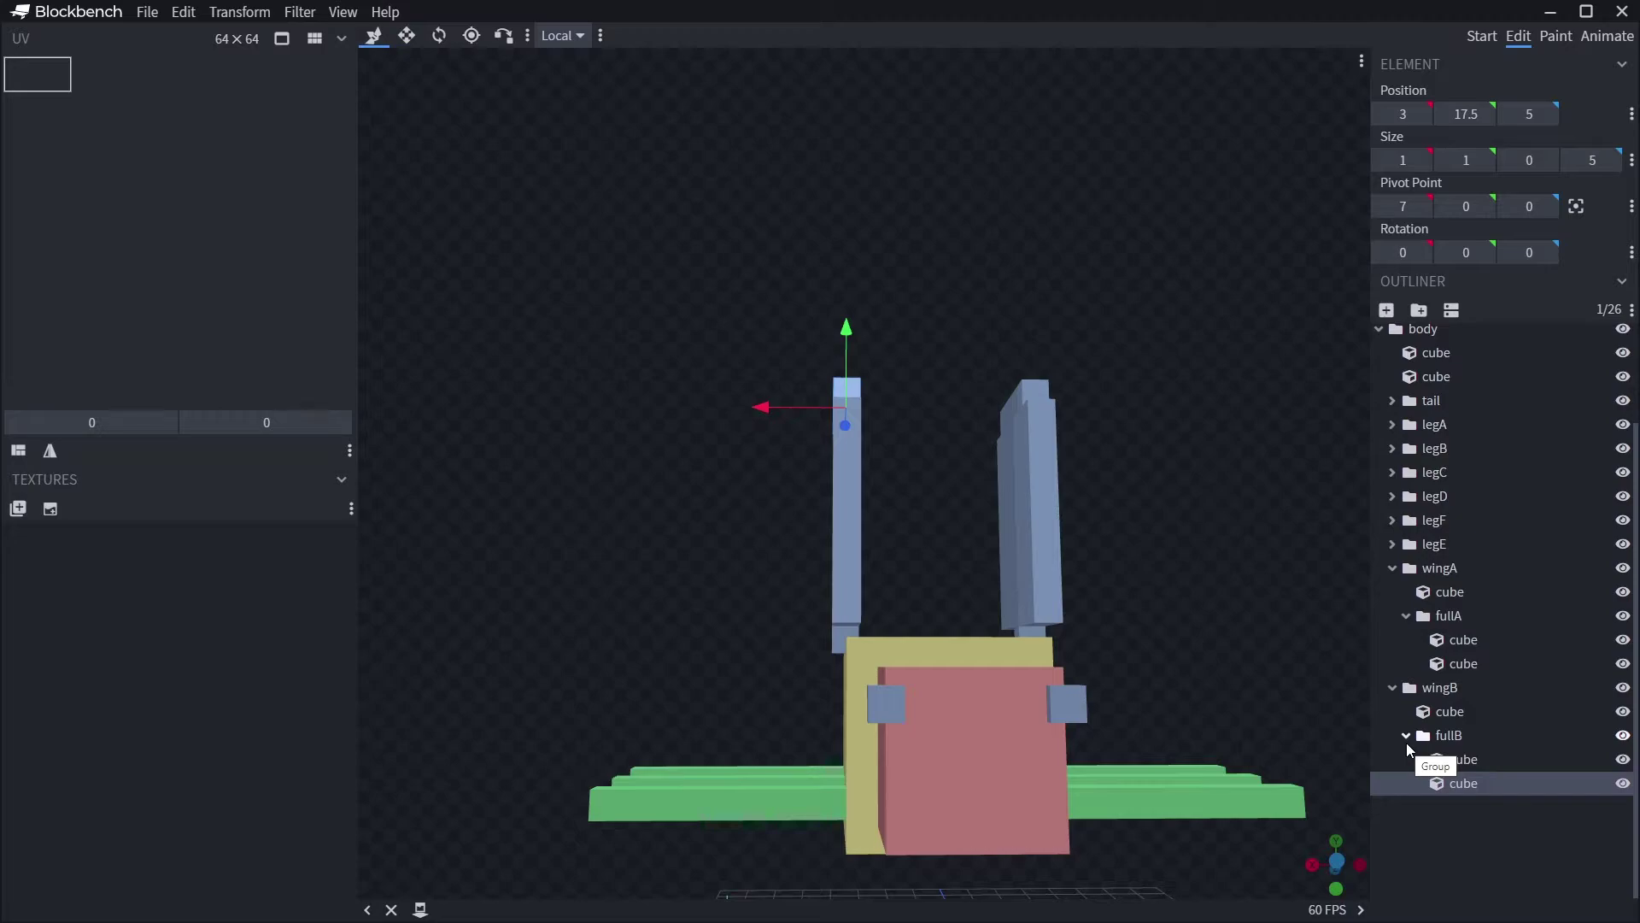
pyautogui.moveTo(1256, 674); pyautogui.dragTo(998, 704)
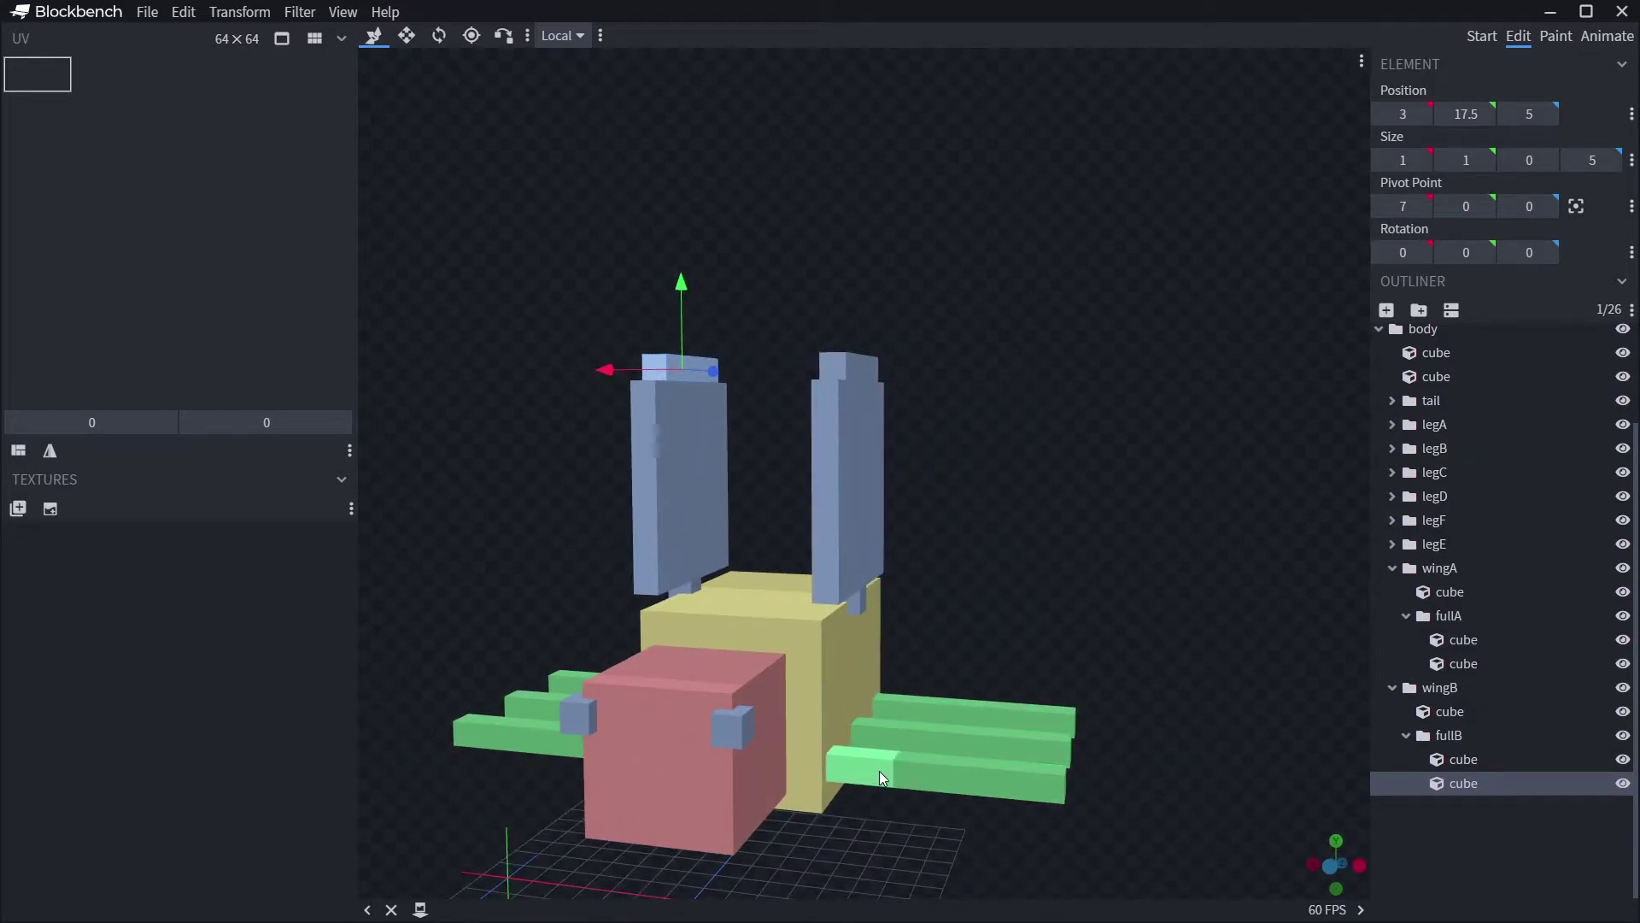
pyautogui.moveTo(413, 792); pyautogui.dragTo(639, 776)
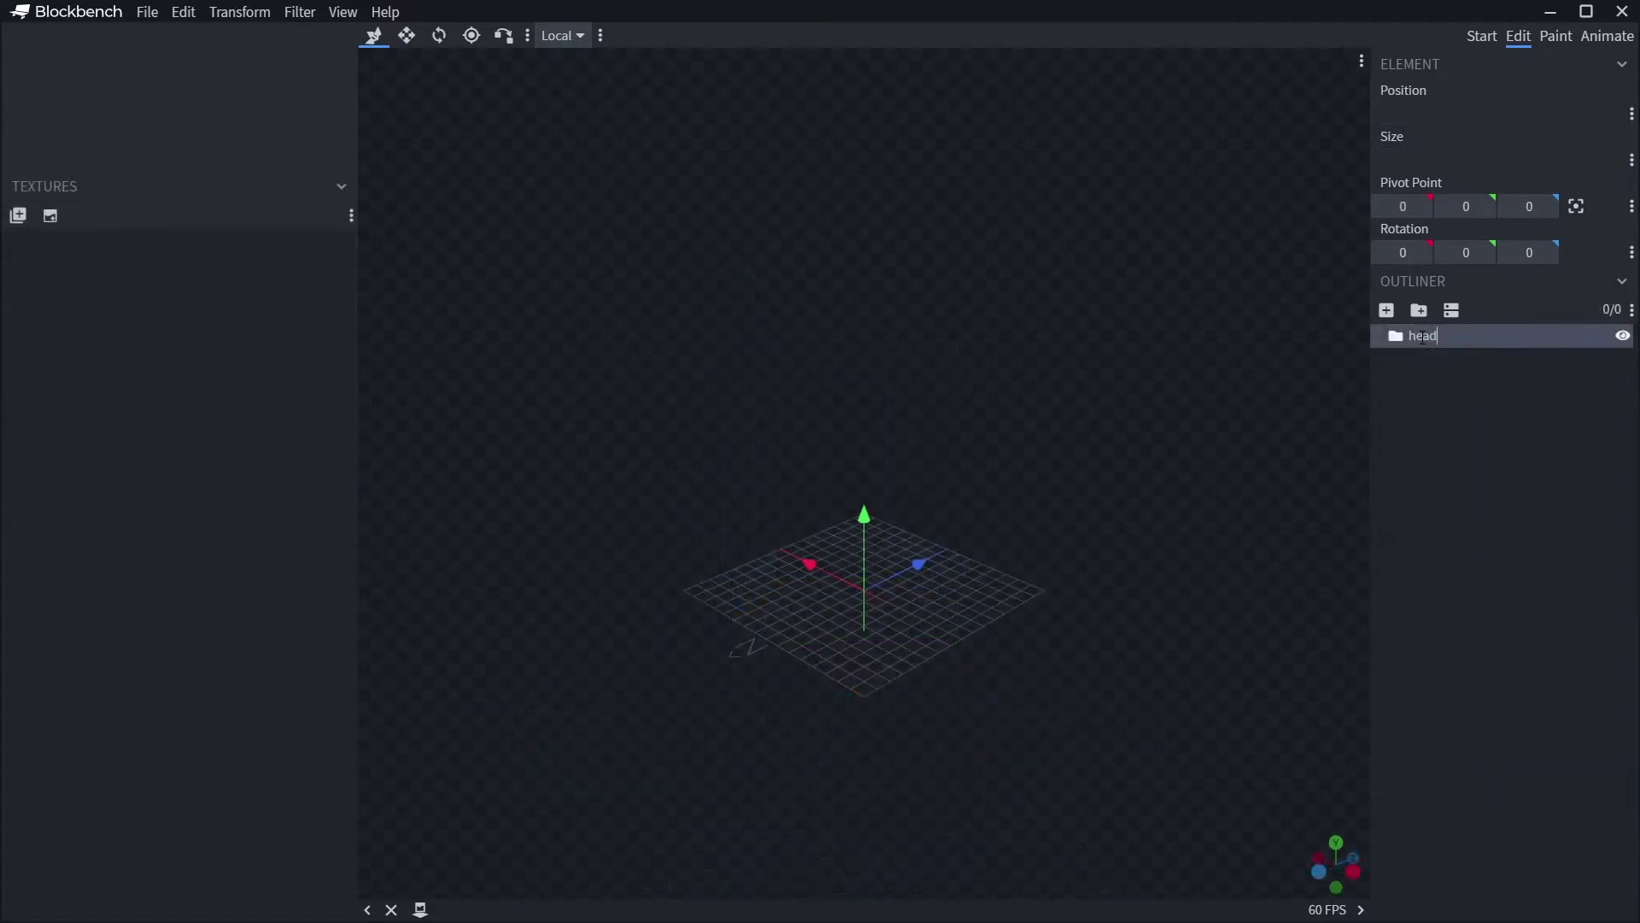
# Add a cube to the head group and set its size to 5 by 5 by 5.
pyautogui.click(1387, 309)
pyautogui.moveTo(1068, 598); pyautogui.dragTo(505, 634)
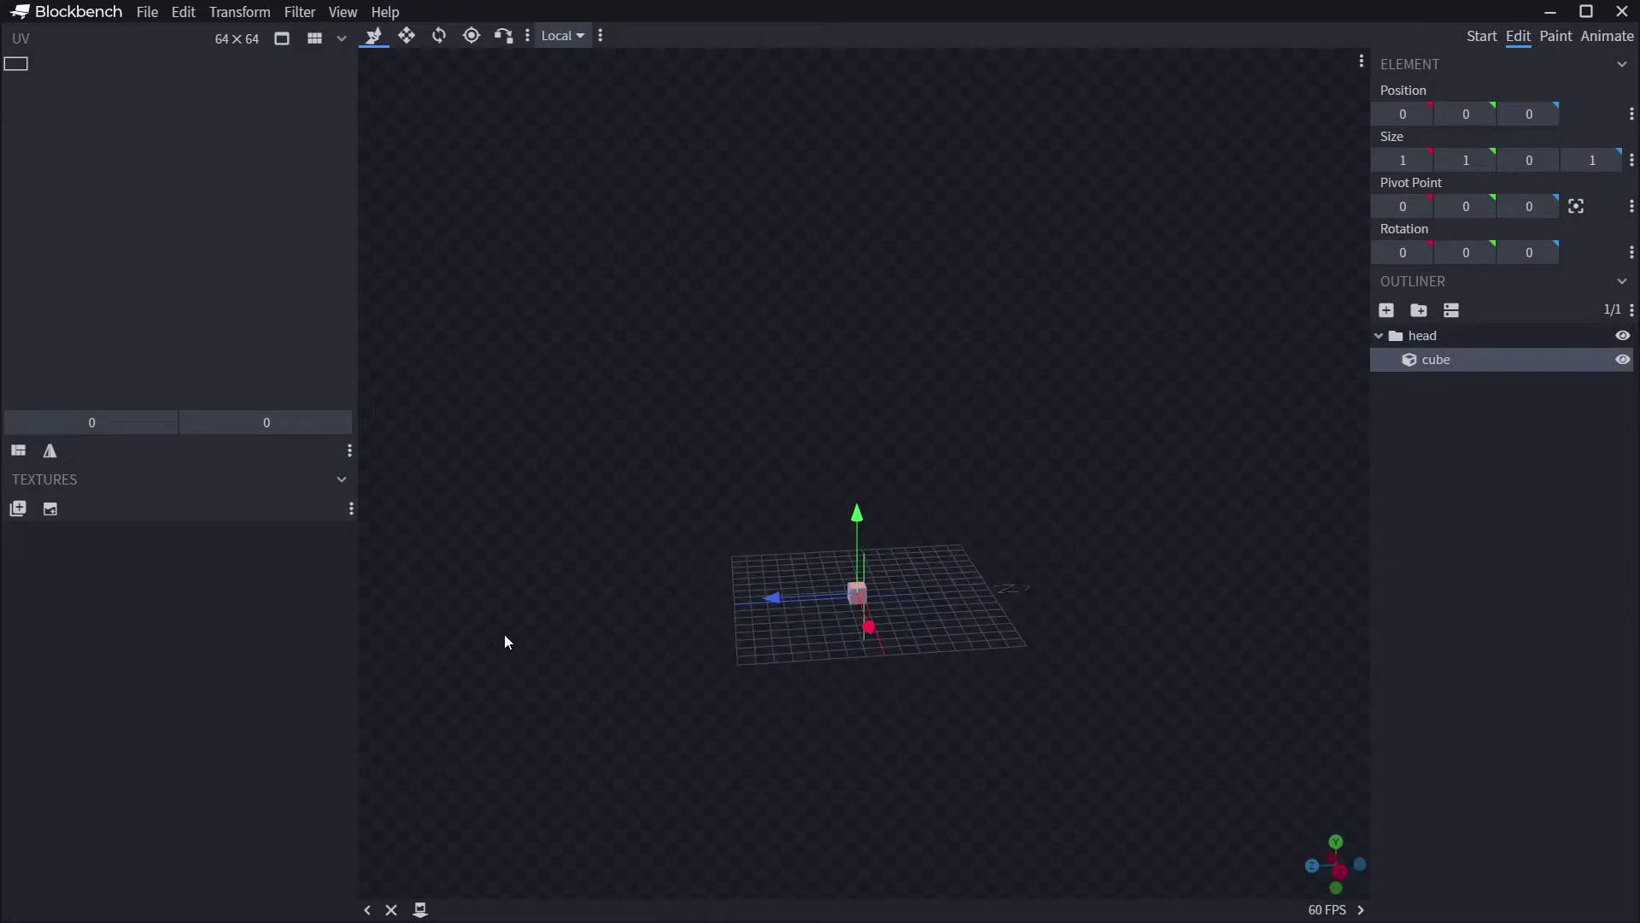
pyautogui.click(1421, 161)
pyautogui.click(1422, 160)
pyautogui.click(1422, 161)
pyautogui.click(1422, 160)
pyautogui.moveTo(918, 632); pyautogui.dragTo(714, 701)
pyautogui.click(1483, 161)
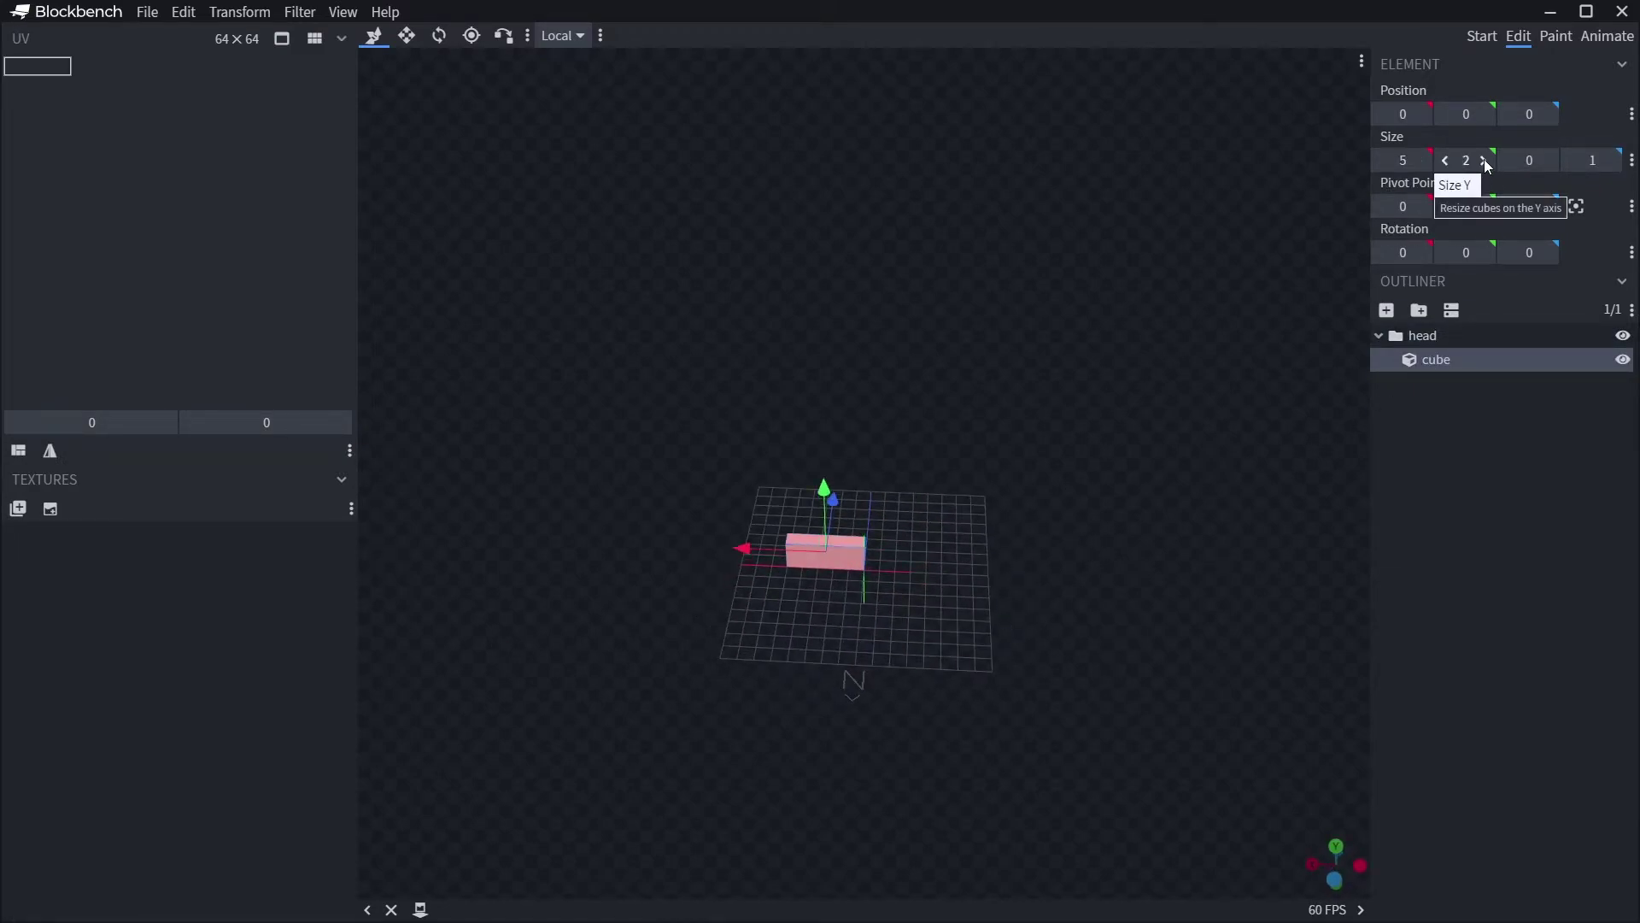
pyautogui.click(1484, 161)
pyautogui.click(1484, 161)
pyautogui.click(1484, 160)
pyautogui.click(1611, 161)
pyautogui.click(1610, 161)
pyautogui.click(1611, 161)
pyautogui.click(1610, 161)
# Position the head cube at X -2.5, Y 3, Z -2.5 so it sits centred above the grid.
pyautogui.moveTo(1052, 511); pyautogui.dragTo(765, 526)
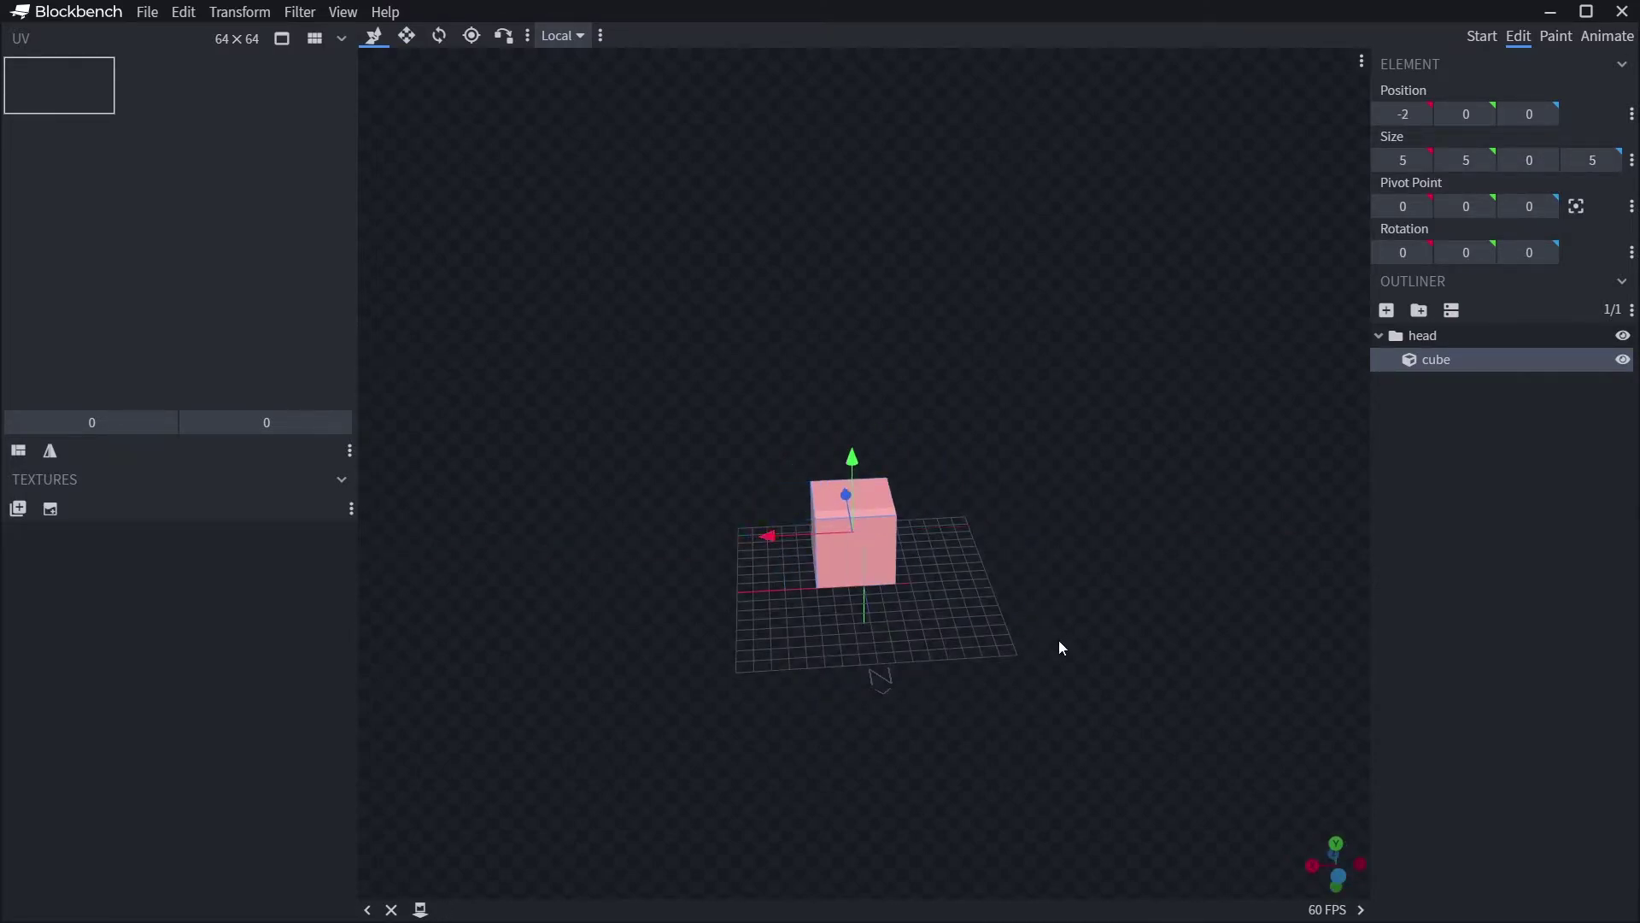
pyautogui.moveTo(1059, 647); pyautogui.dragTo(1170, 671)
pyautogui.click(1407, 114)
pyautogui.write('-2.5')
pyautogui.press('Return')
pyautogui.moveTo(751, 527); pyautogui.dragTo(803, 534)
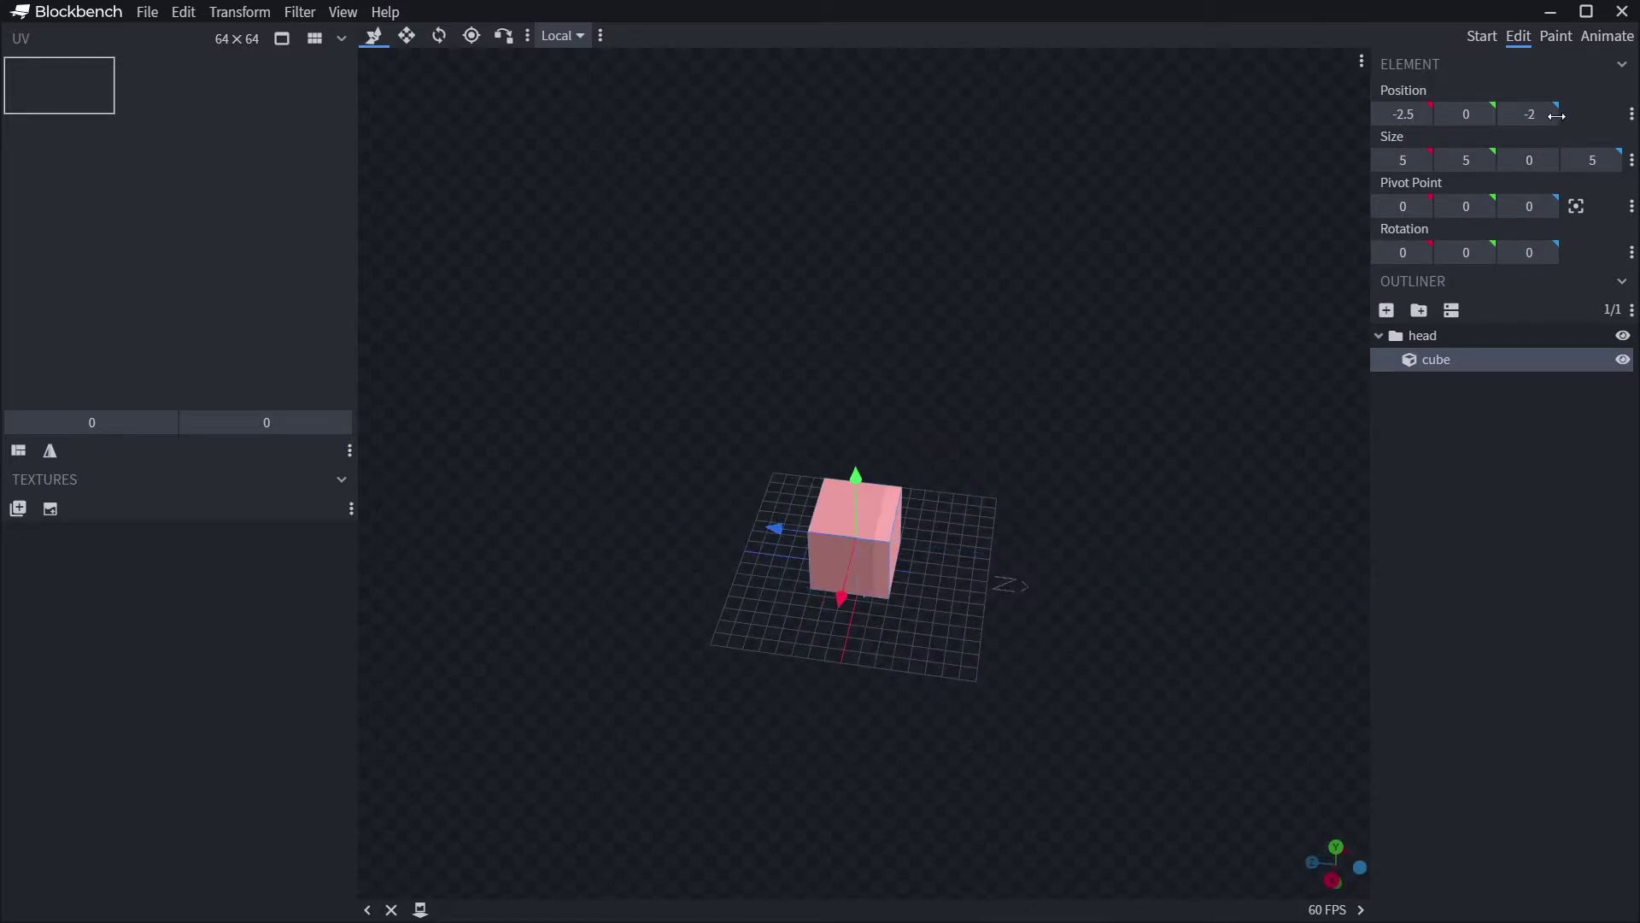
pyautogui.click(1538, 114)
pyautogui.write('-2.5')
pyautogui.moveTo(1059, 649); pyautogui.dragTo(816, 591)
pyautogui.moveTo(866, 485); pyautogui.dragTo(864, 401)
pyautogui.moveTo(1059, 504); pyautogui.dragTo(908, 475)
pyautogui.moveTo(865, 398); pyautogui.dragTo(864, 431)
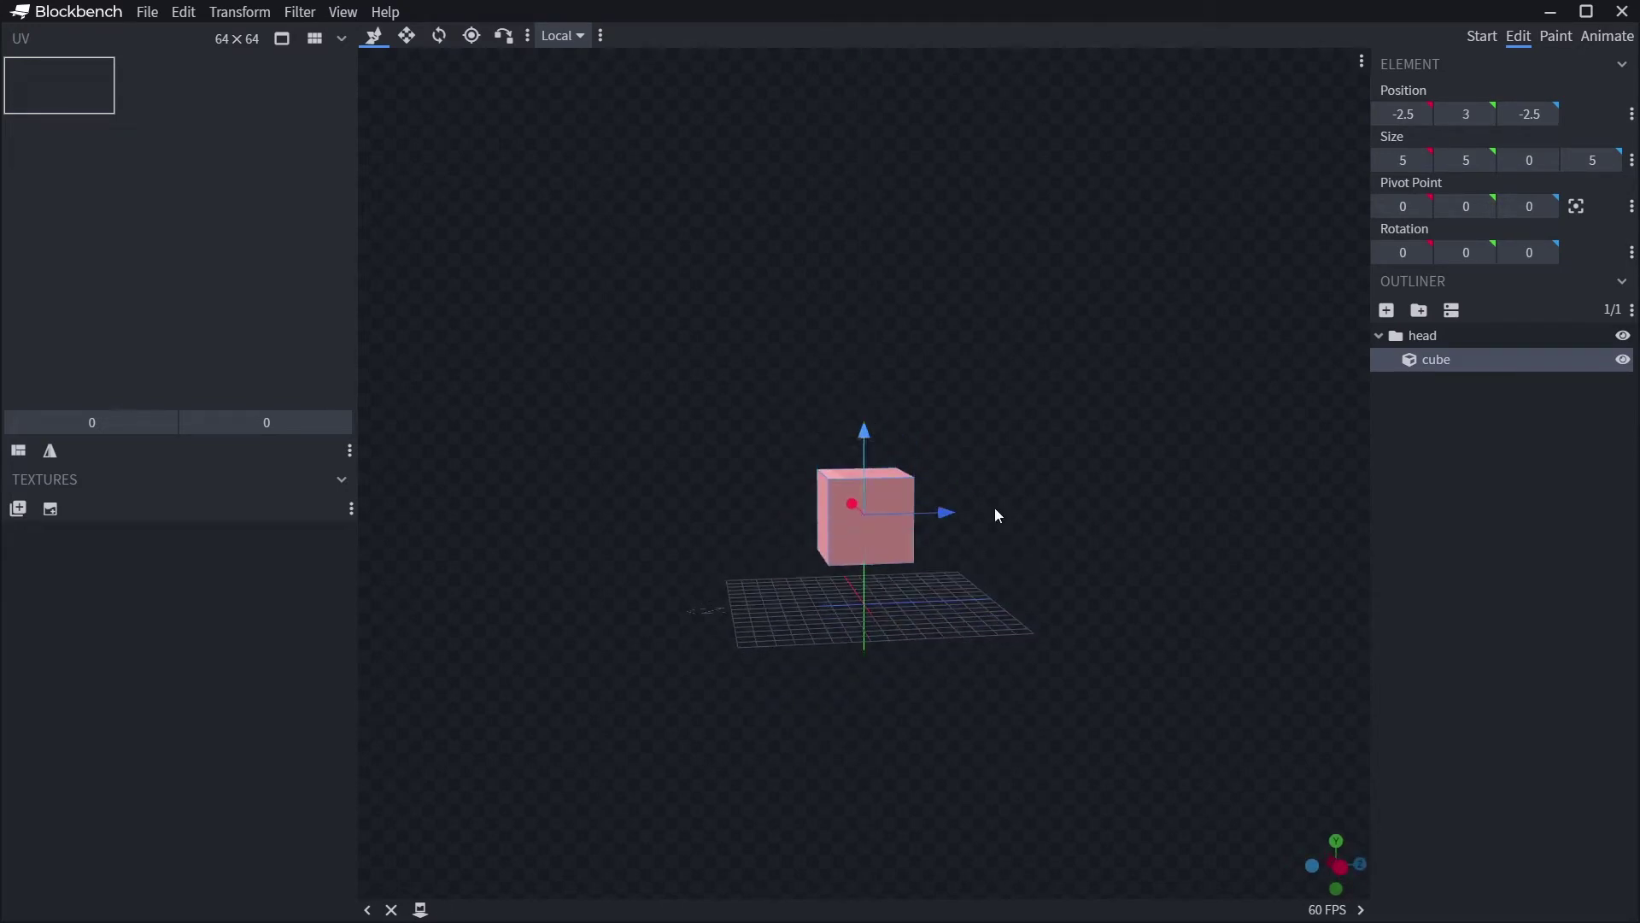
pyautogui.moveTo(997, 514); pyautogui.dragTo(893, 598)
# Add a group named eyes inside the head group.
pyautogui.click(1431, 340)
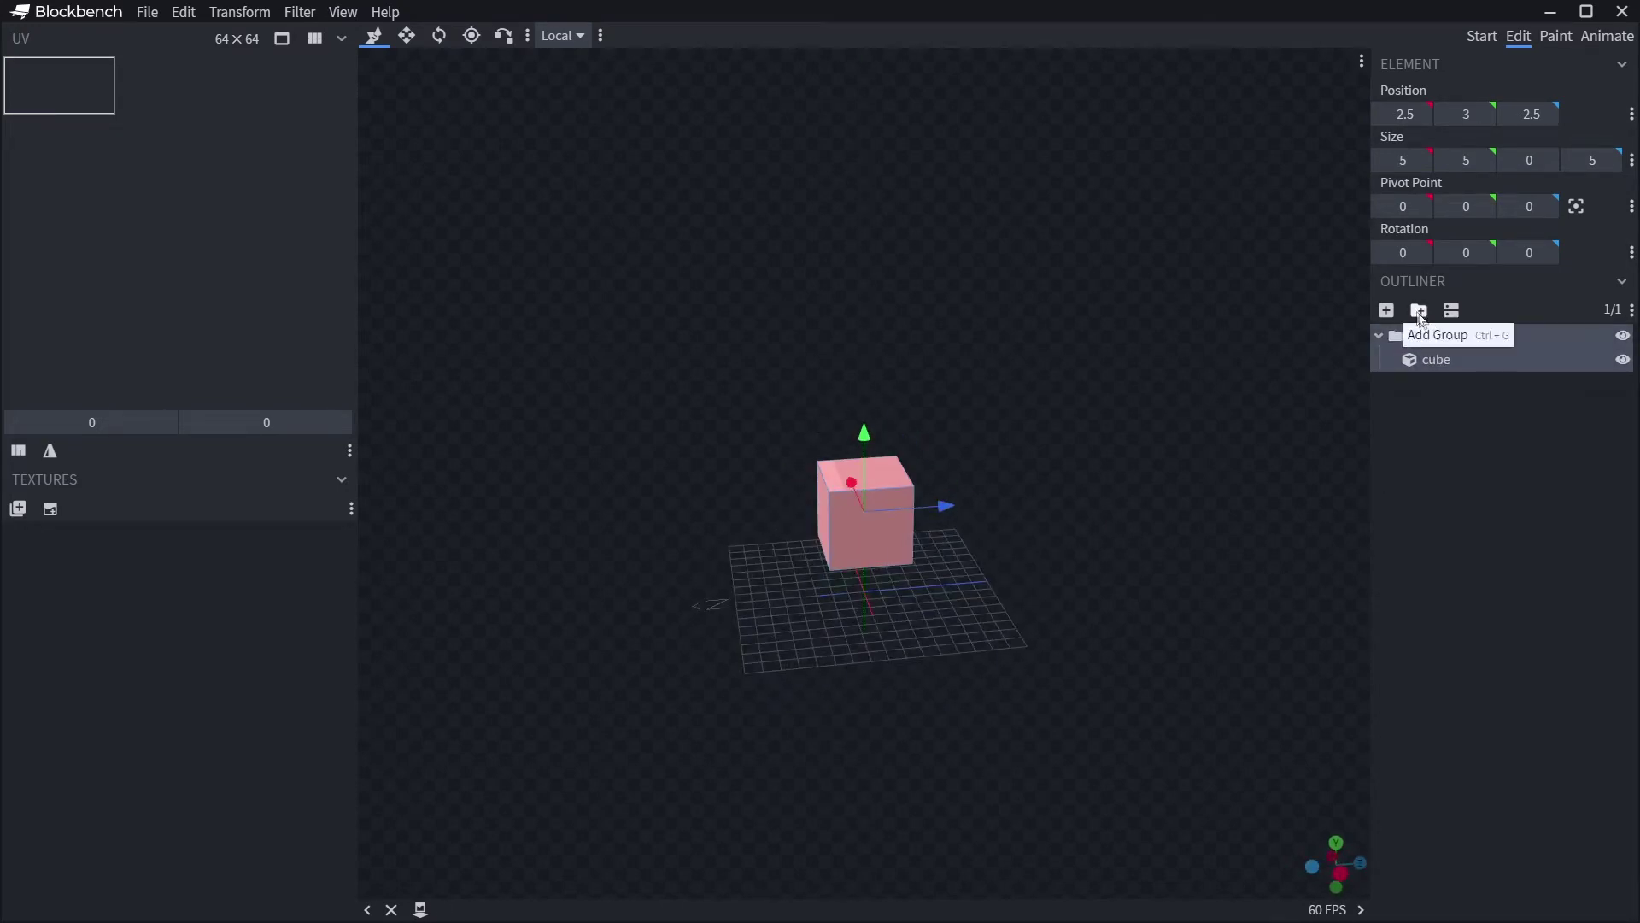
pyautogui.click(1418, 310)
pyautogui.write('eyes')
pyautogui.press('Return')
# Add a small cube to the eyes group and place it at a front corner of the head, with Y position 6.5.
pyautogui.click(1386, 310)
pyautogui.moveTo(1029, 740); pyautogui.dragTo(1114, 757)
pyautogui.moveTo(911, 518); pyautogui.dragTo(829, 458)
pyautogui.moveTo(940, 699); pyautogui.dragTo(1060, 764)
pyautogui.moveTo(793, 535); pyautogui.dragTo(762, 543)
pyautogui.moveTo(1051, 649); pyautogui.dragTo(935, 602)
pyautogui.click(1465, 114)
pyautogui.write('6.5')
pyautogui.press('Return')
# Duplicate the eye cube and move the copy to the head's opposite front corner, at X -3.
pyautogui.rightClick(812, 516)
pyautogui.click(852, 610)
pyautogui.moveTo(737, 499); pyautogui.dragTo(825, 510)
pyautogui.moveTo(931, 647); pyautogui.dragTo(803, 639)
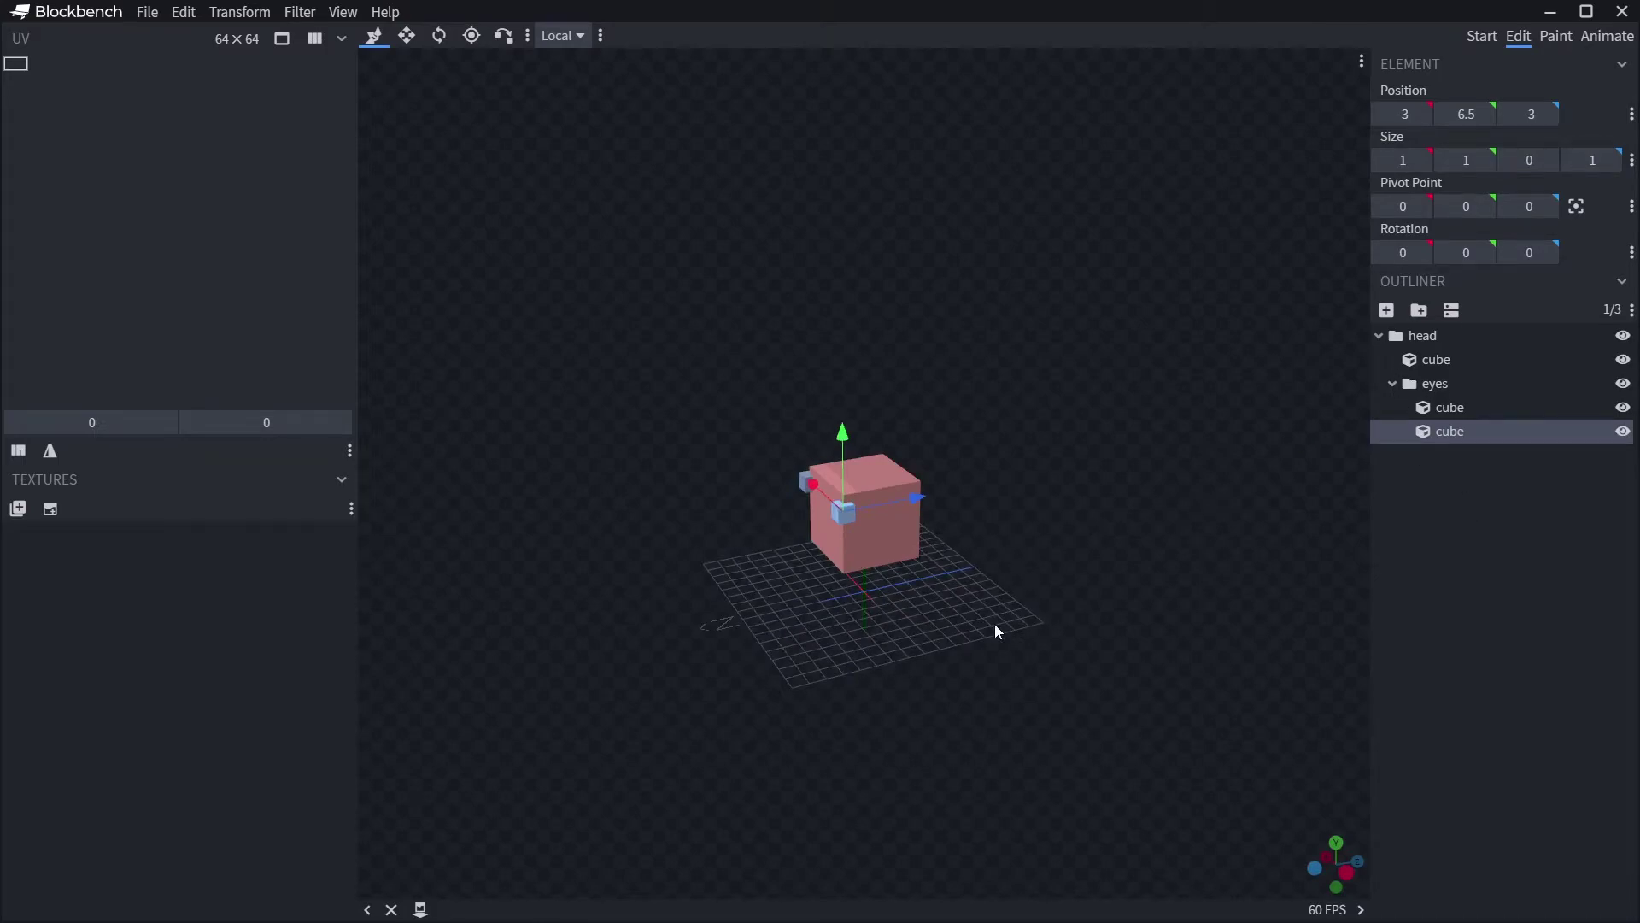
# Add a separate top-level group named body.
pyautogui.moveTo(994, 624); pyautogui.dragTo(939, 590)
pyautogui.click(1419, 309)
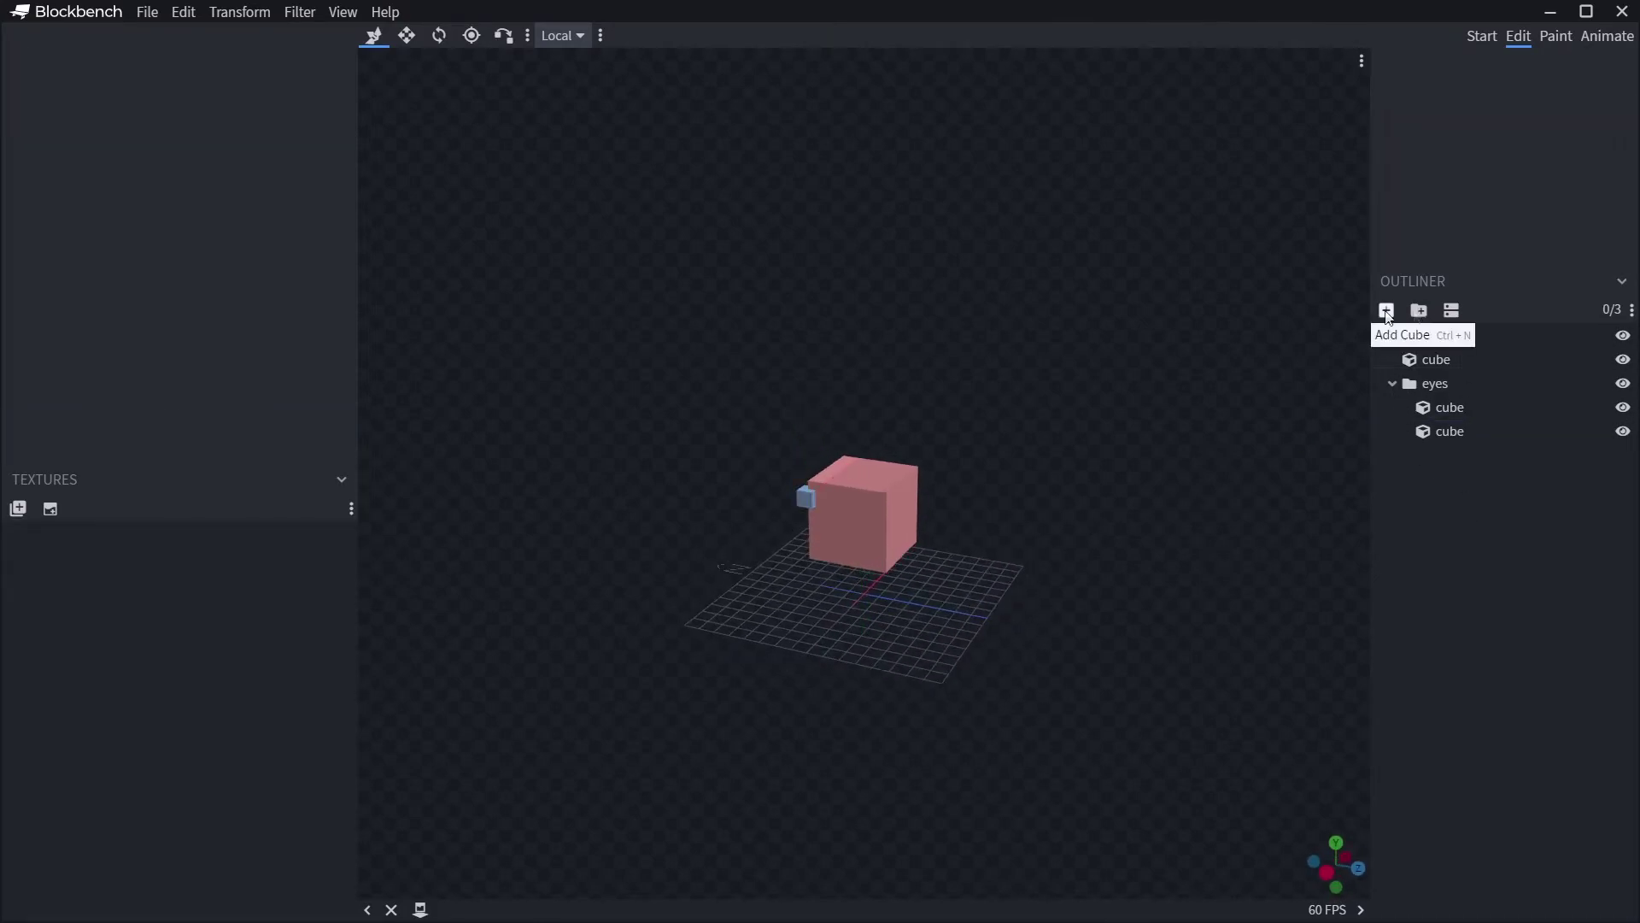
pyautogui.write('body')
pyautogui.press('Return')
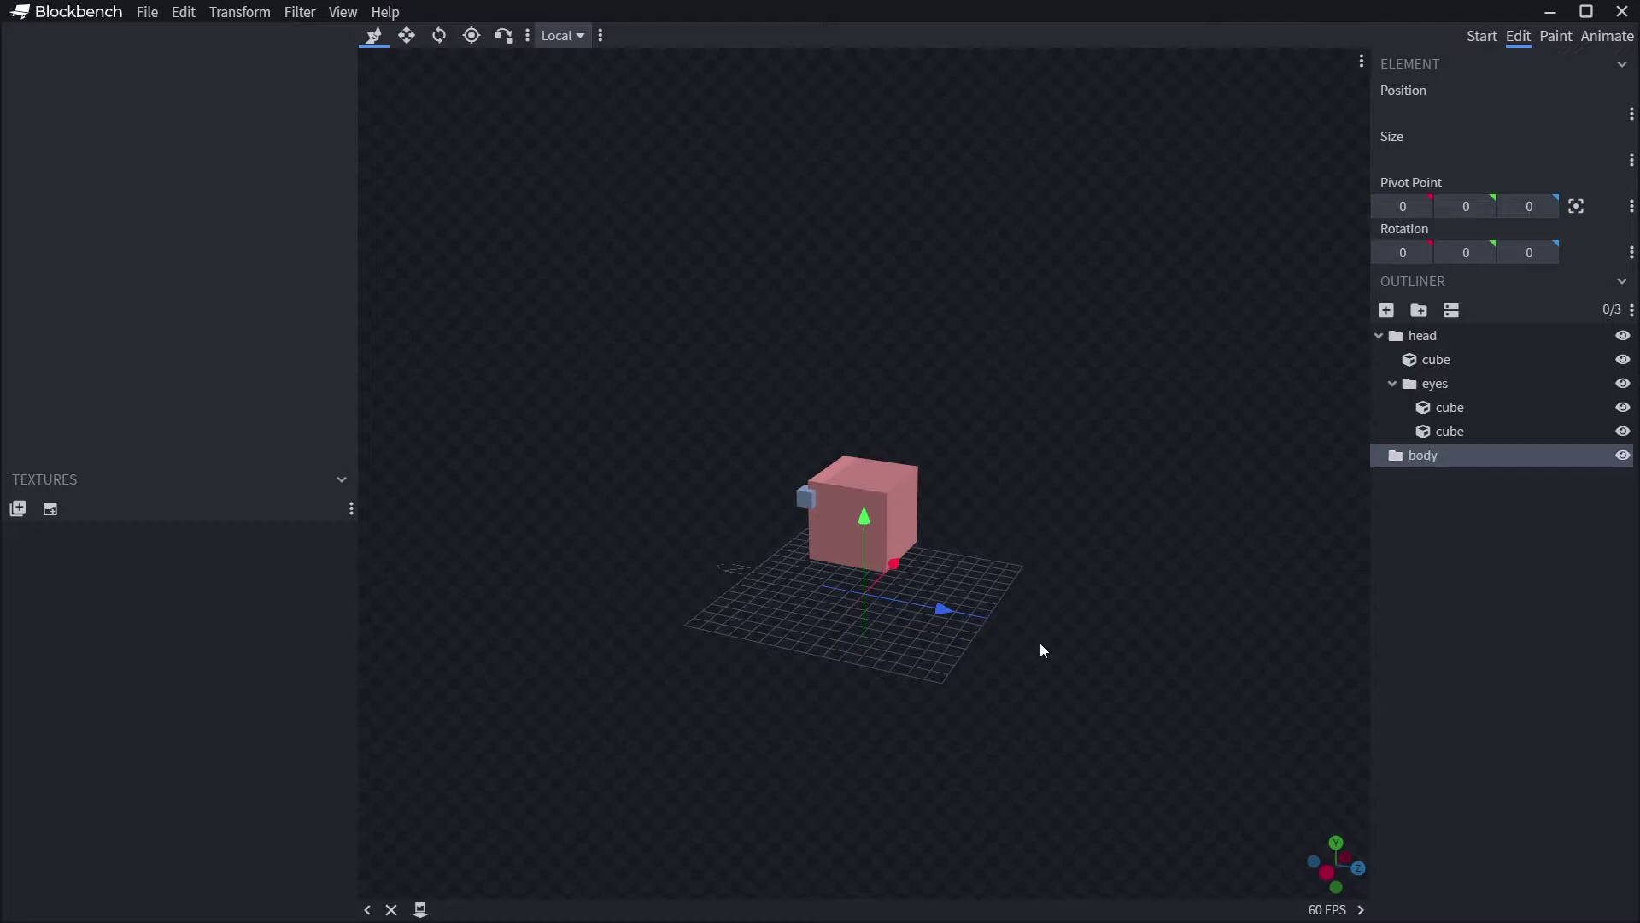
# Add a connecting cube to the body group behind the head, positioned at X -0.5, Y 5, Z 2.
pyautogui.click(1387, 309)
pyautogui.moveTo(948, 597); pyautogui.dragTo(981, 604)
pyautogui.moveTo(914, 507); pyautogui.dragTo(920, 443)
pyautogui.moveTo(1061, 579); pyautogui.dragTo(880, 547)
pyautogui.moveTo(952, 520); pyautogui.dragTo(927, 520)
pyautogui.click(1402, 116)
pyautogui.write('-0.5')
pyautogui.press('Return')
pyautogui.moveTo(1061, 670); pyautogui.dragTo(1246, 760)
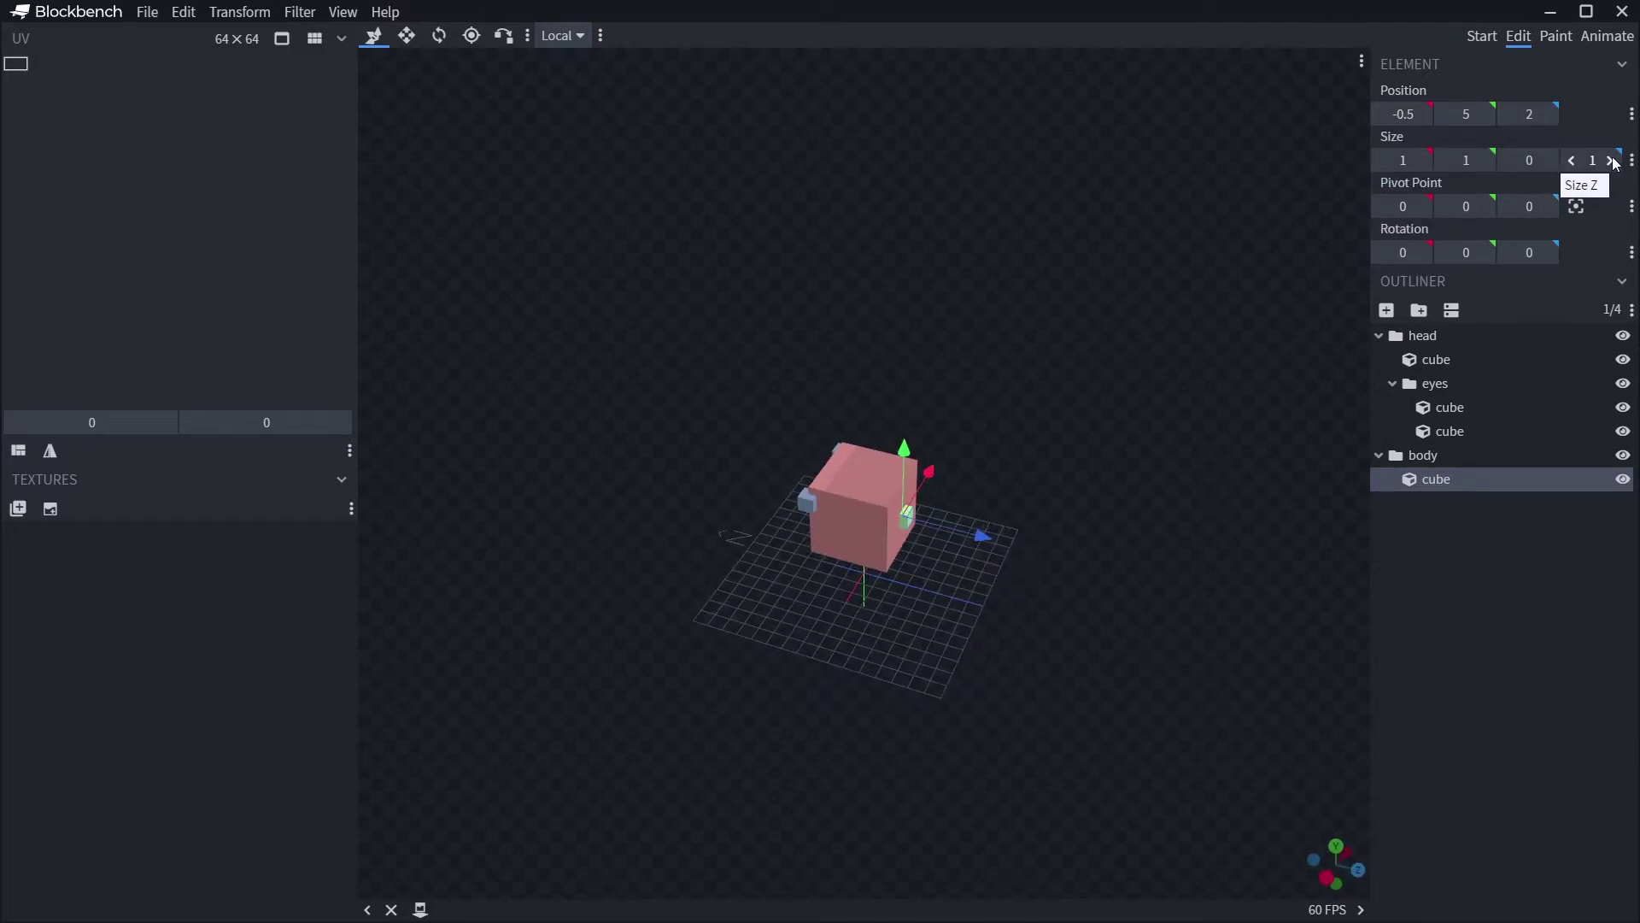
pyautogui.moveTo(1315, 427); pyautogui.dragTo(1376, 385)
# Add a second cube behind the connecting cube, set its X size to 7 and position it at X -3.5, Y 5, Z 4.
pyautogui.click(1386, 309)
pyautogui.moveTo(955, 583); pyautogui.dragTo(1018, 584)
pyautogui.moveTo(943, 504); pyautogui.dragTo(944, 425)
pyautogui.moveTo(1038, 598); pyautogui.dragTo(817, 628)
pyautogui.doubleClick(1422, 161)
pyautogui.click(1422, 161)
pyautogui.click(1422, 161)
pyautogui.click(1423, 161)
pyautogui.click(1423, 161)
pyautogui.moveTo(1007, 546); pyautogui.dragTo(944, 544)
pyautogui.click(1403, 115)
pyautogui.moveTo(1333, 359); pyautogui.dragTo(1261, 416)
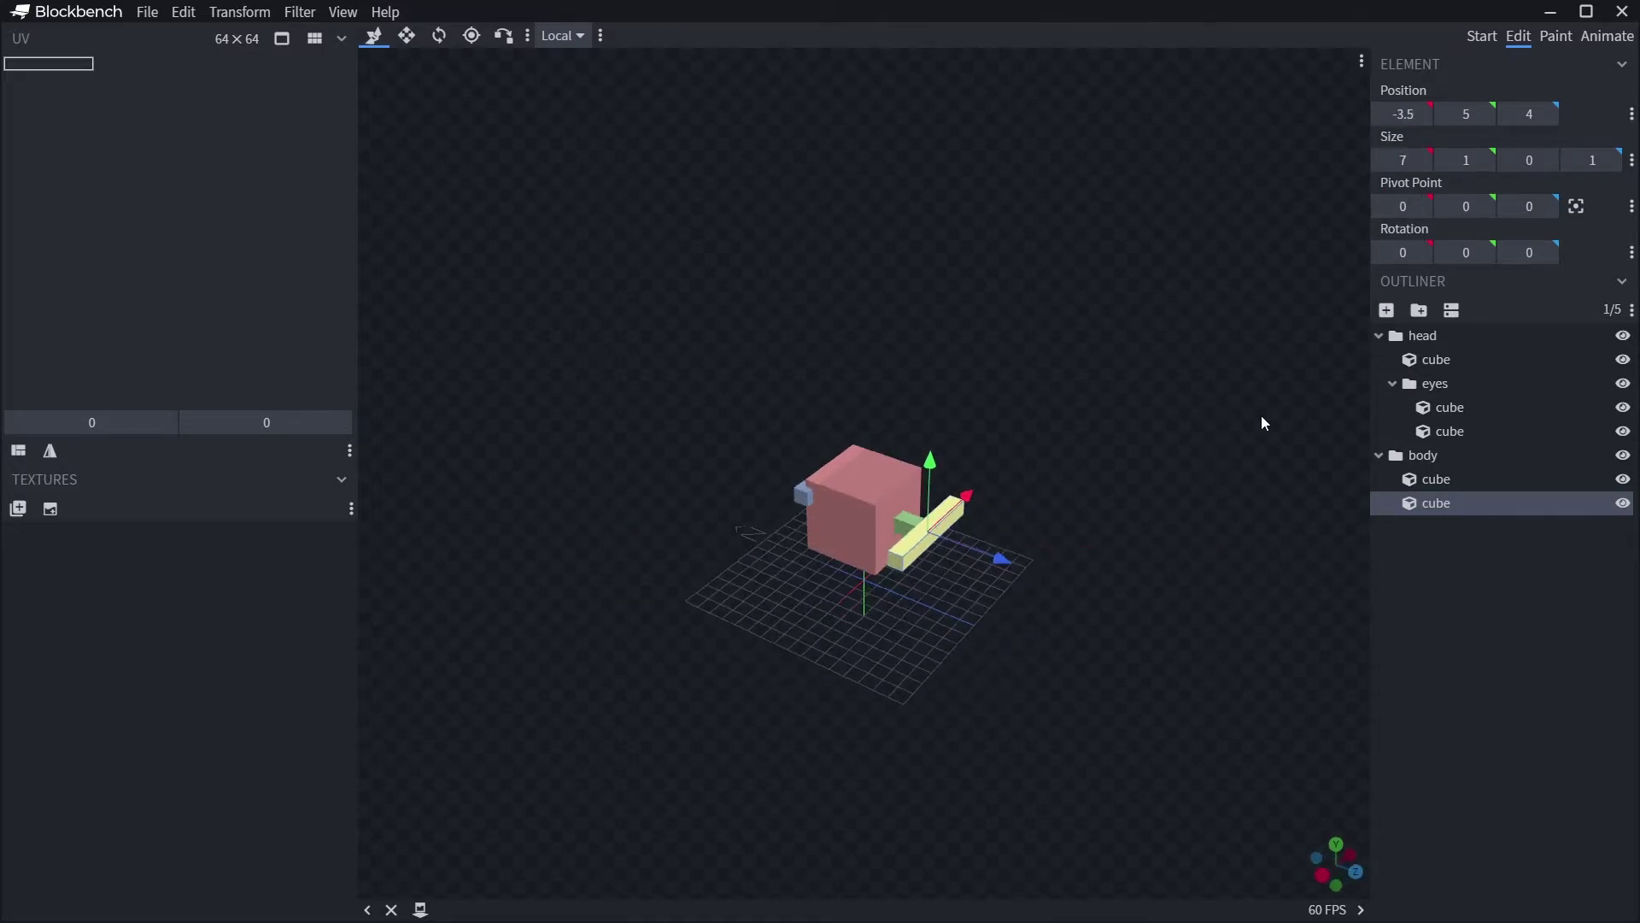
# Set the second body cube's height to 7 and reposition it lower and closer to the head.
pyautogui.scroll(5, 1479, 162)
pyautogui.click(1482, 162)
pyautogui.moveTo(931, 420); pyautogui.dragTo(931, 450)
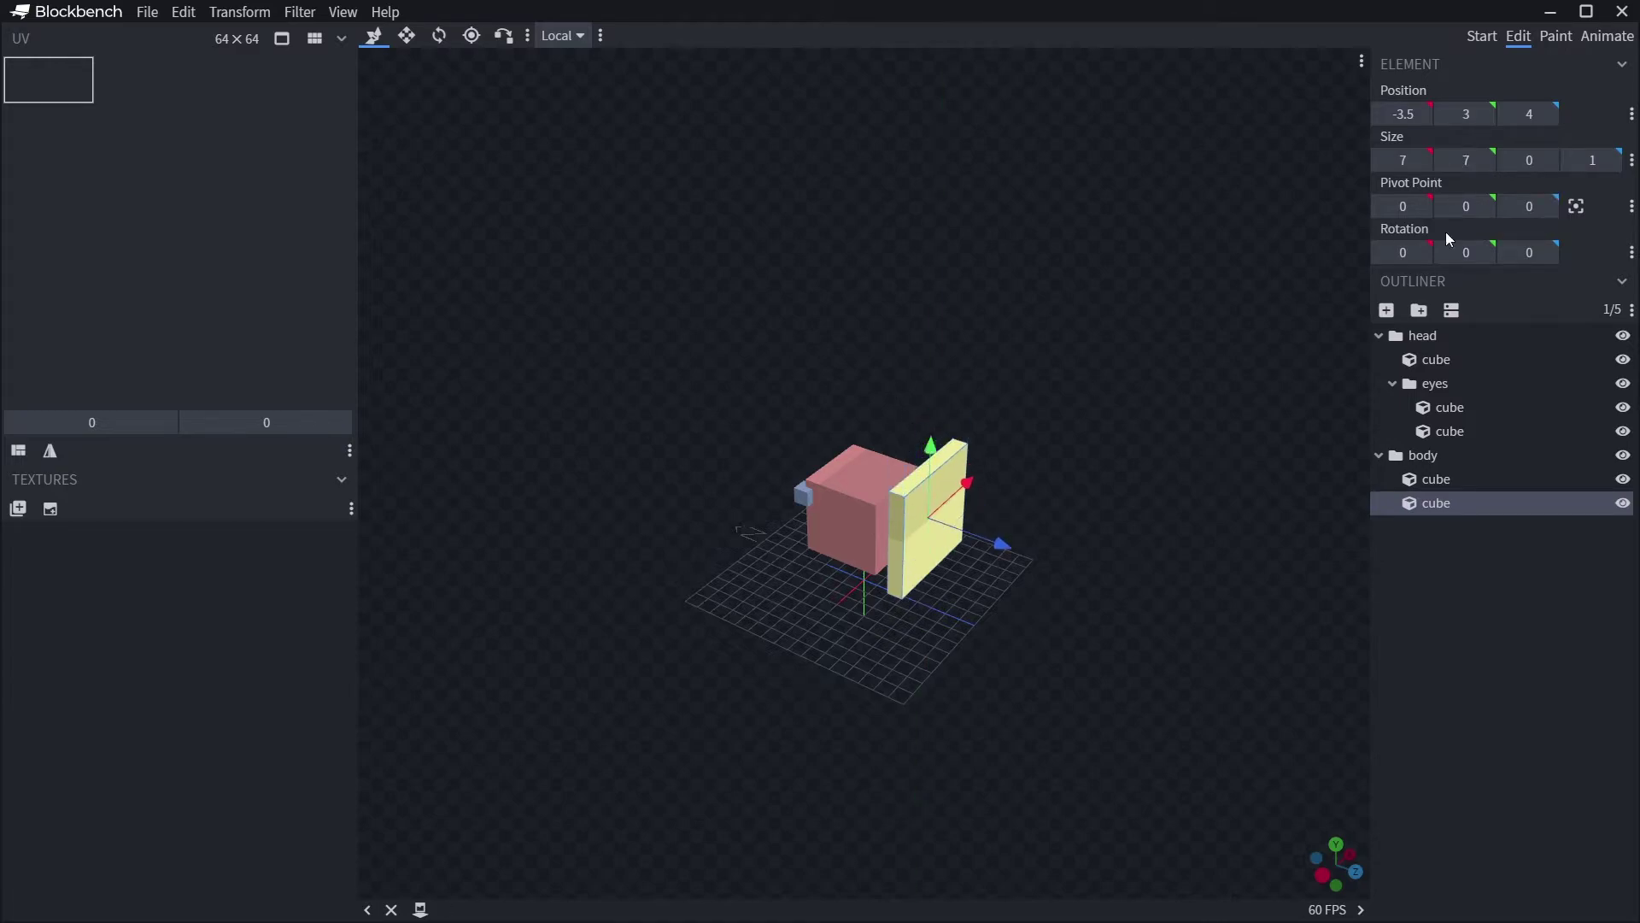
pyautogui.moveTo(1126, 724); pyautogui.dragTo(1153, 658)
pyautogui.moveTo(1016, 498); pyautogui.dragTo(1007, 498)
pyautogui.moveTo(930, 418); pyautogui.dragTo(930, 435)
pyautogui.moveTo(927, 714); pyautogui.dragTo(816, 729)
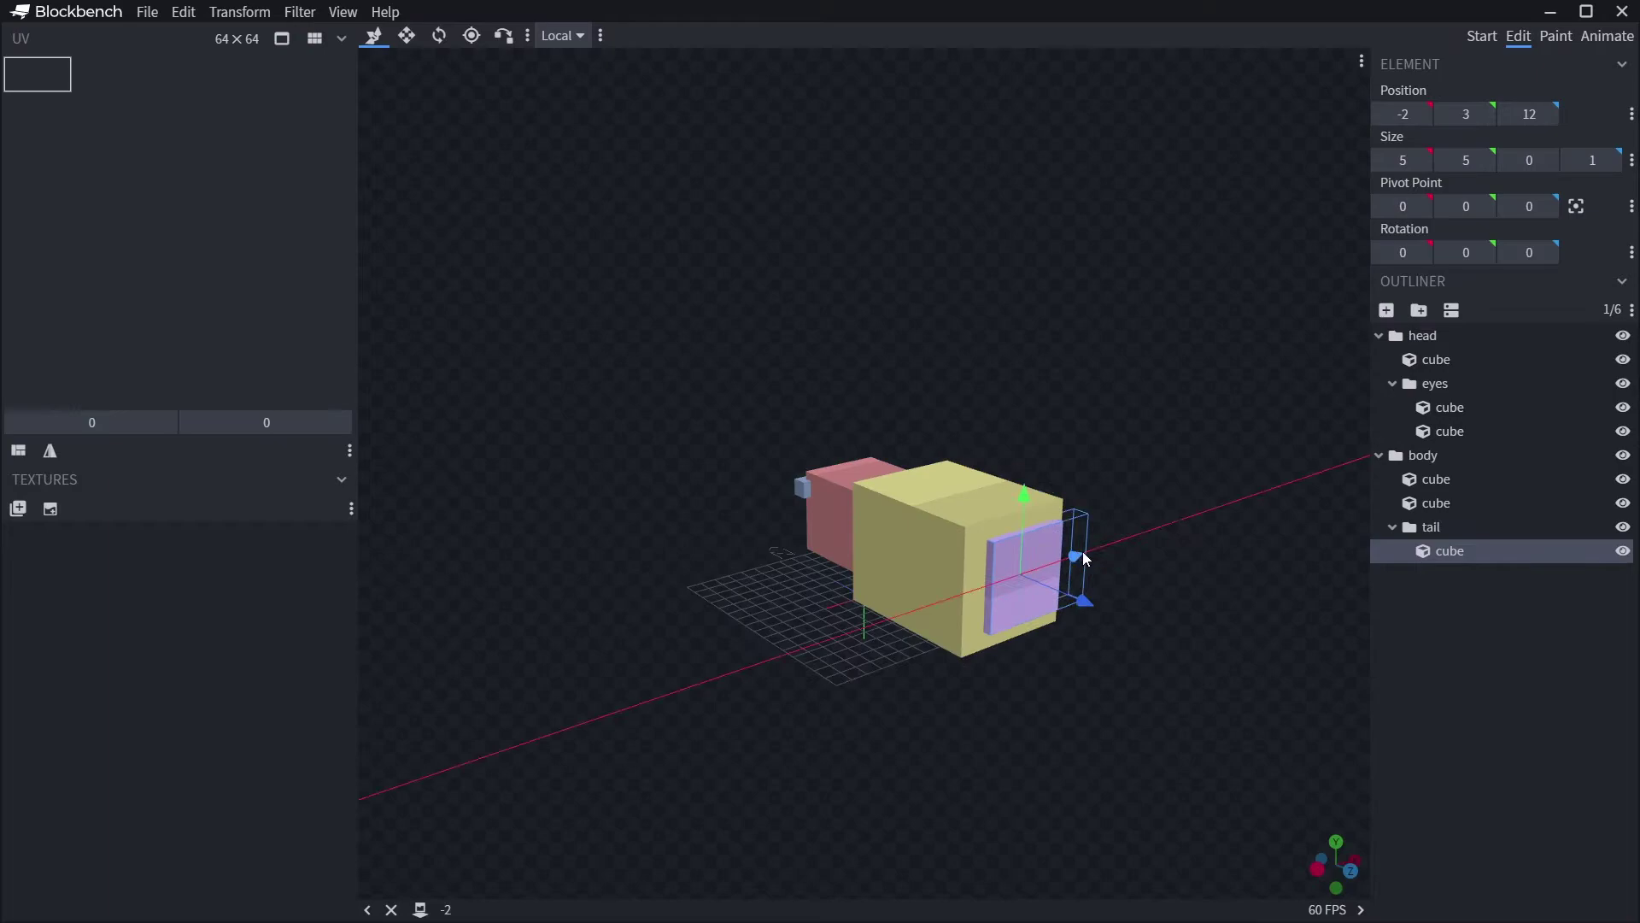
# Shift the tail cube sideways along the X axis on the back of the body and duplicate it.
pyautogui.moveTo(1083, 551); pyautogui.dragTo(1180, 690)
pyautogui.hotkey('ctrl', 'd')
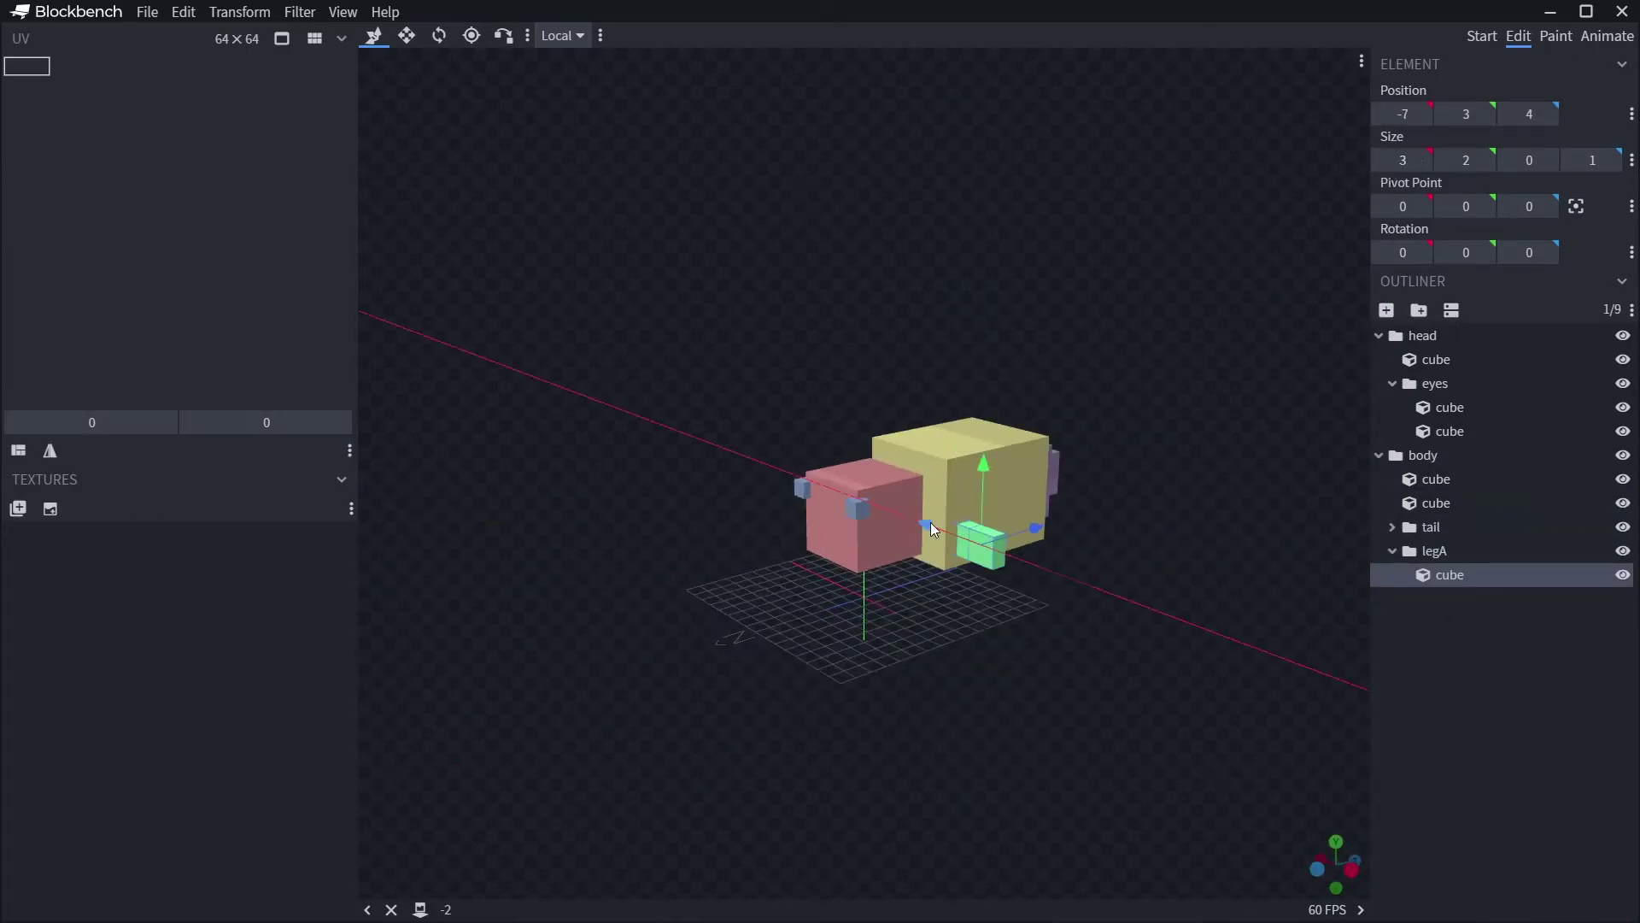
# Select the wingB group with its two cubes in the outliner.
pyautogui.click(1425, 628)
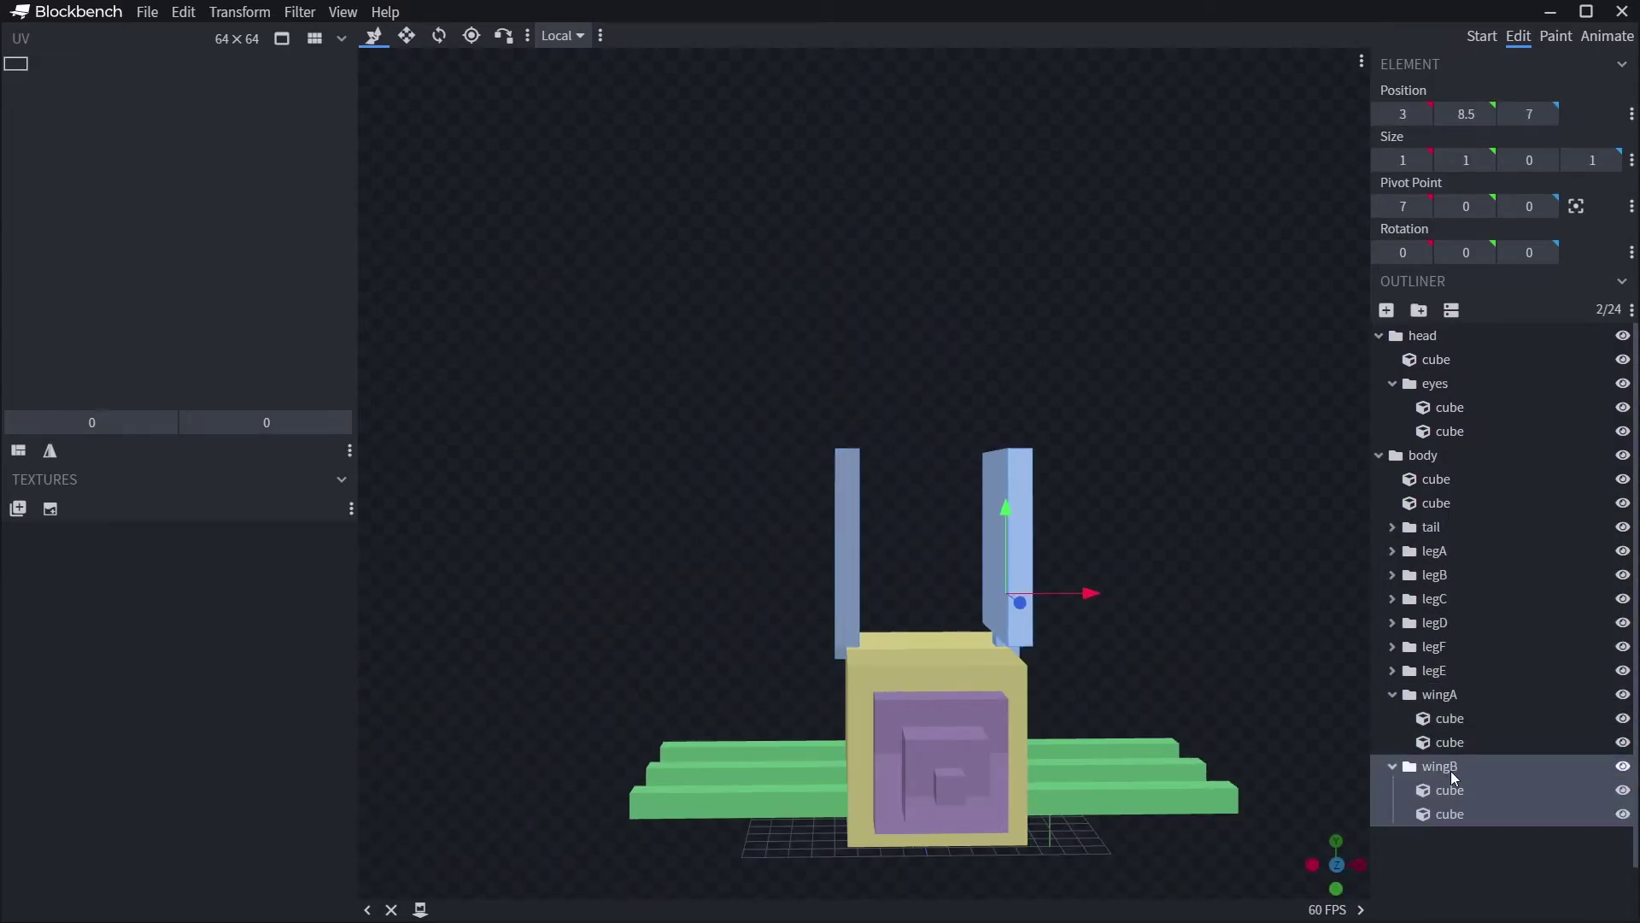
pyautogui.click(1452, 771)
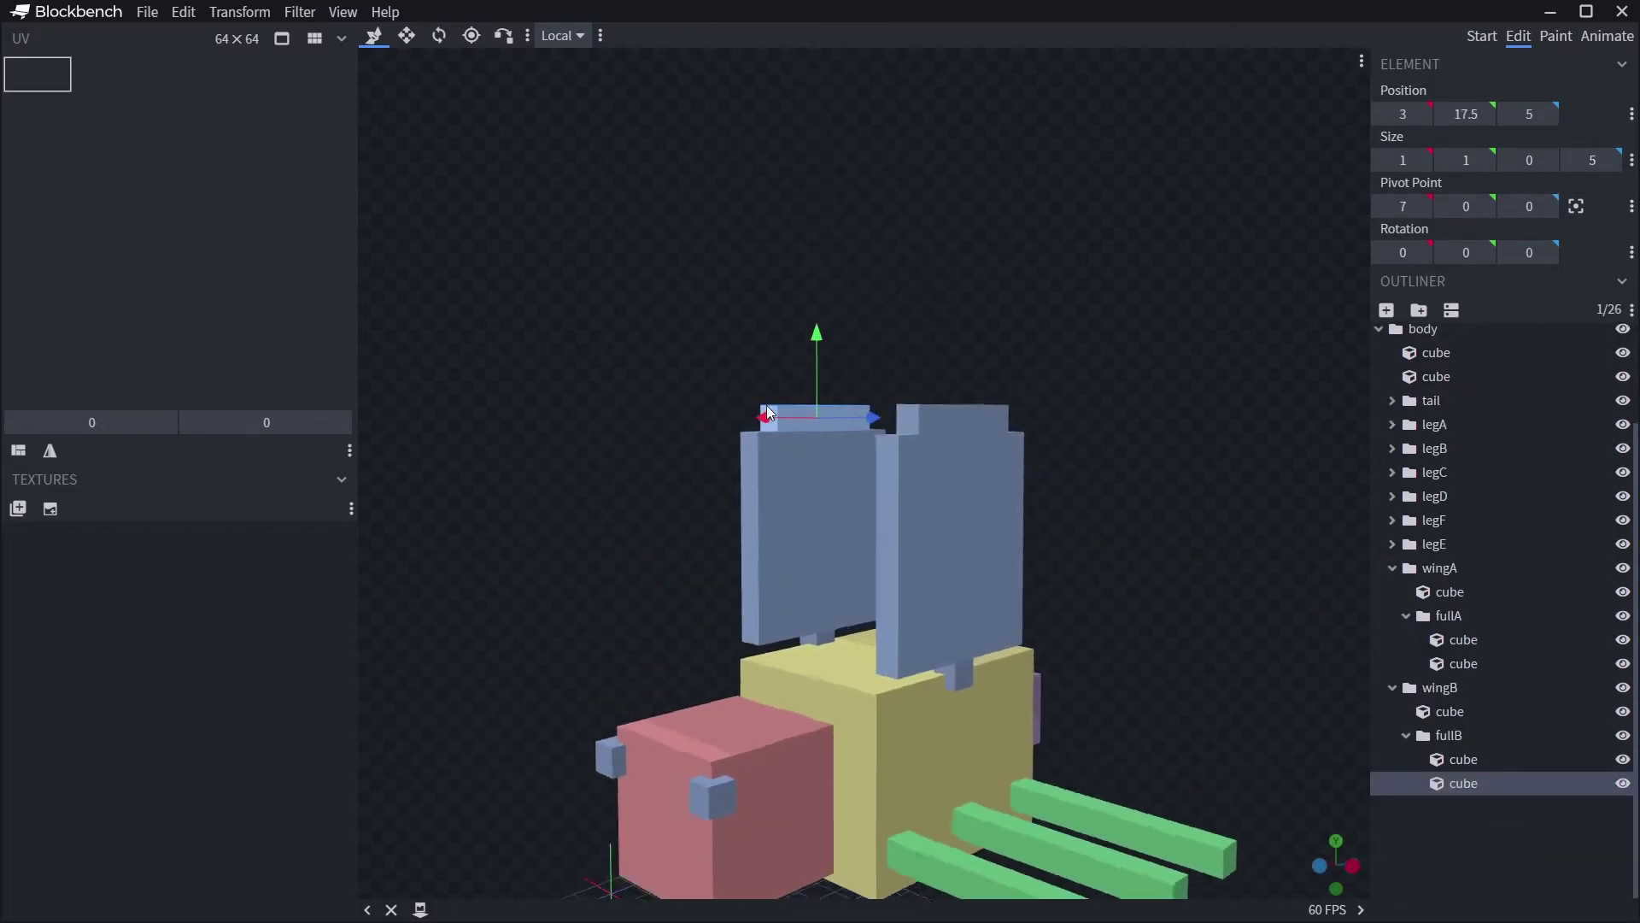
# Collapse the wingA and wingB groups in the outliner.
pyautogui.moveTo(767, 414); pyautogui.dragTo(857, 381)
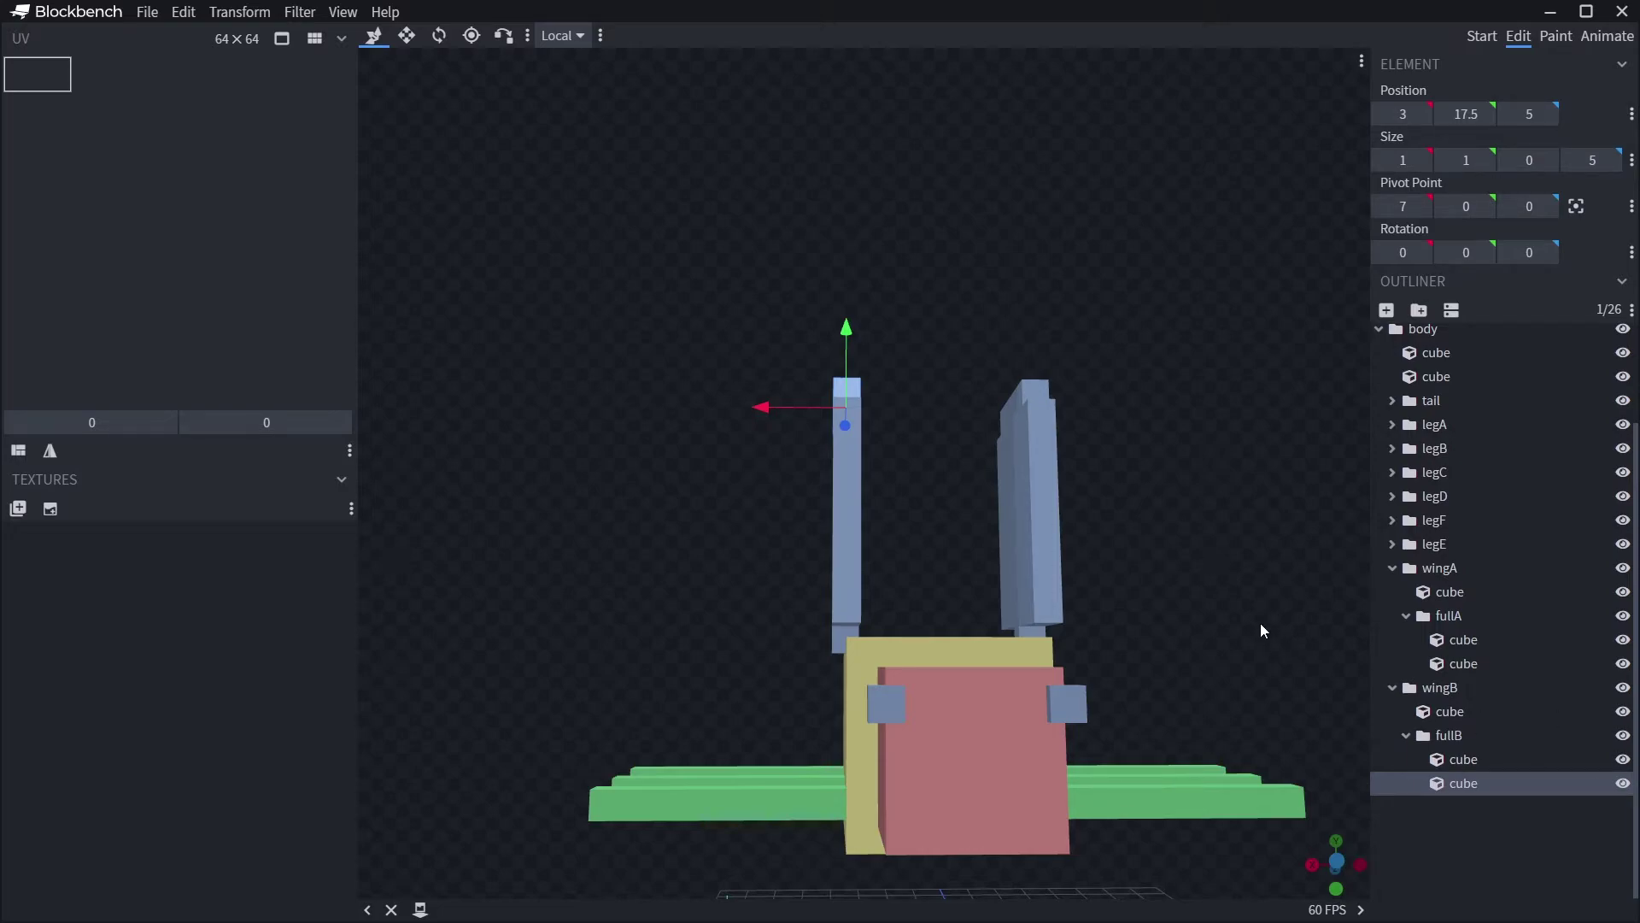
pyautogui.moveTo(1260, 630); pyautogui.dragTo(956, 772)
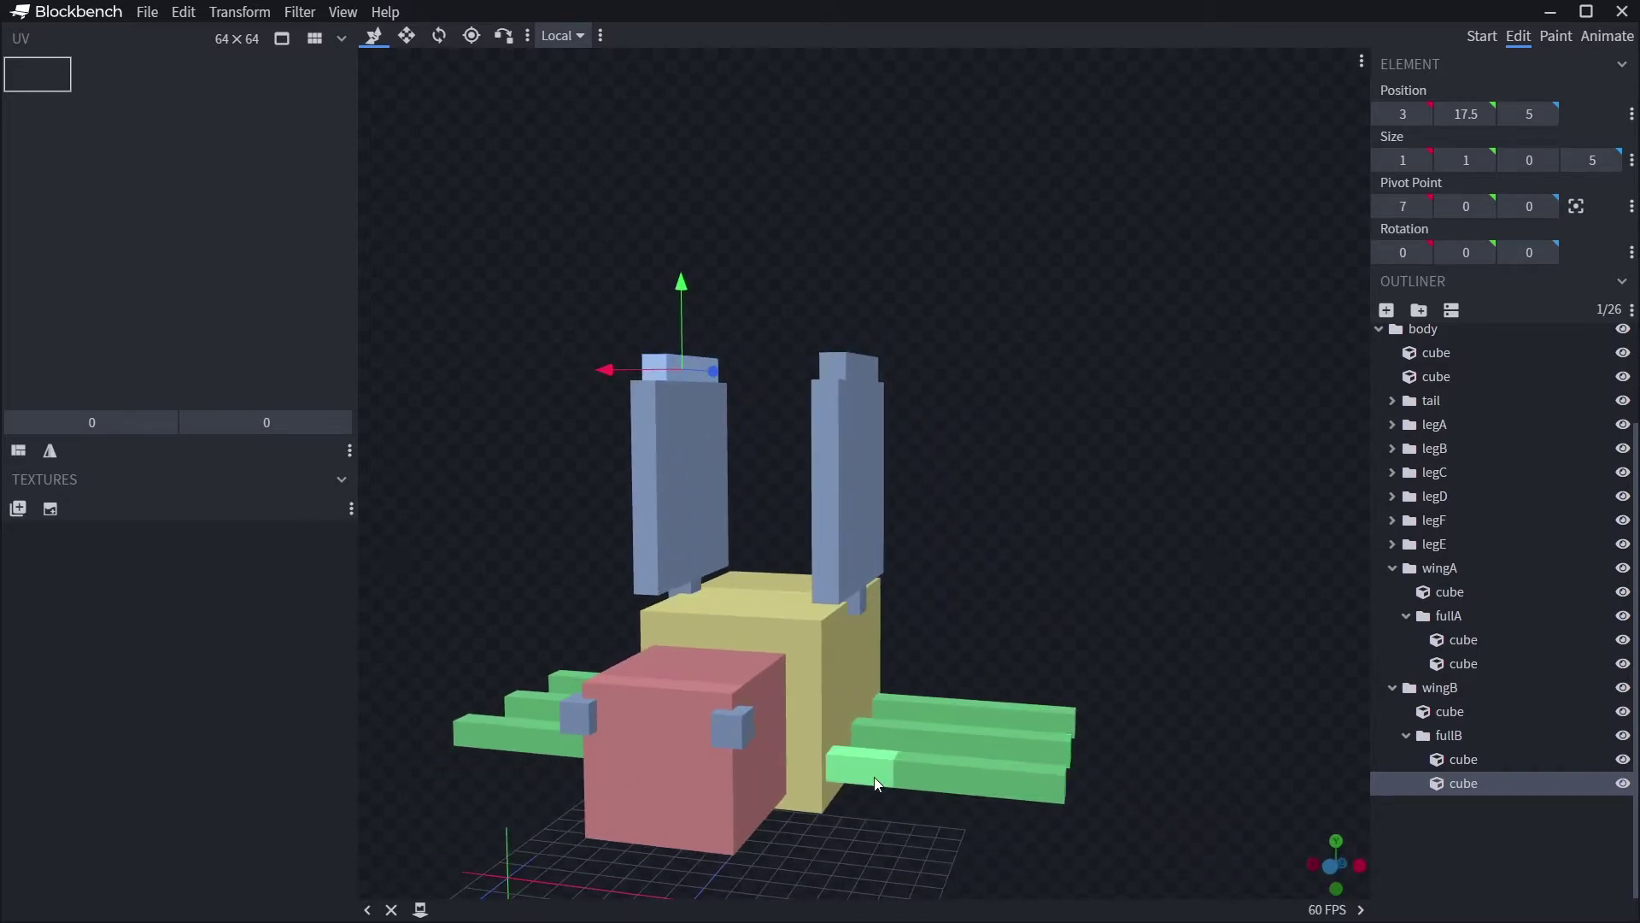
pyautogui.moveTo(459, 783); pyautogui.dragTo(562, 776)
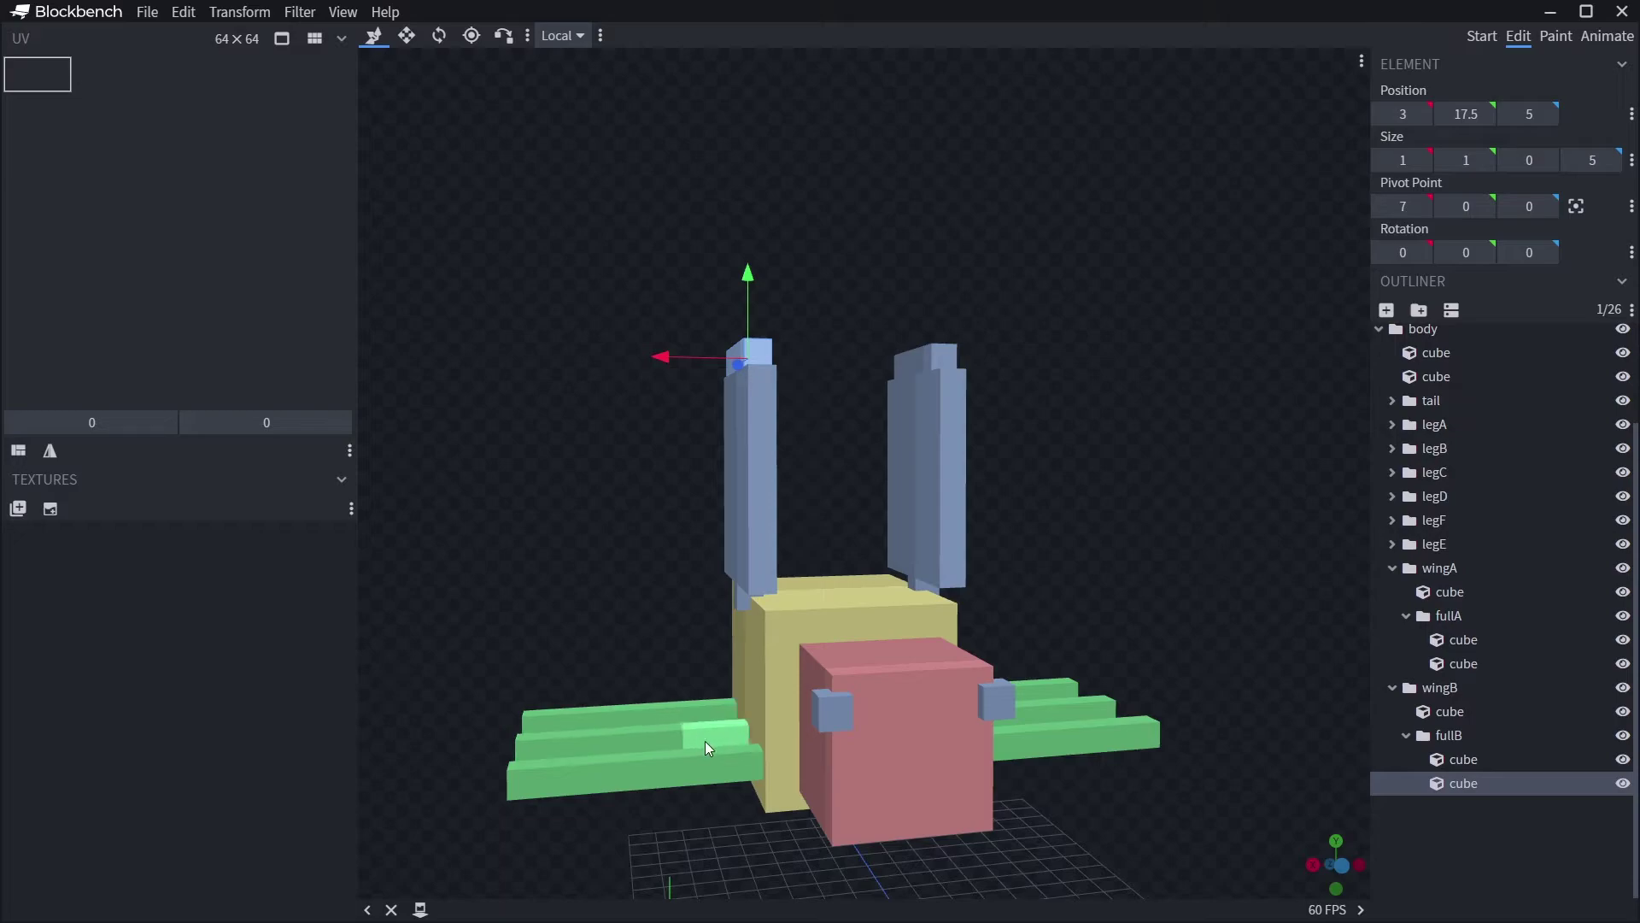
pyautogui.click(1392, 568)
pyautogui.click(1392, 661)
pyautogui.moveTo(1215, 635)
pyautogui.mouseDown()
pyautogui.moveTo(1013, 632)
pyautogui.moveTo(1217, 636)
pyautogui.mouseUp()
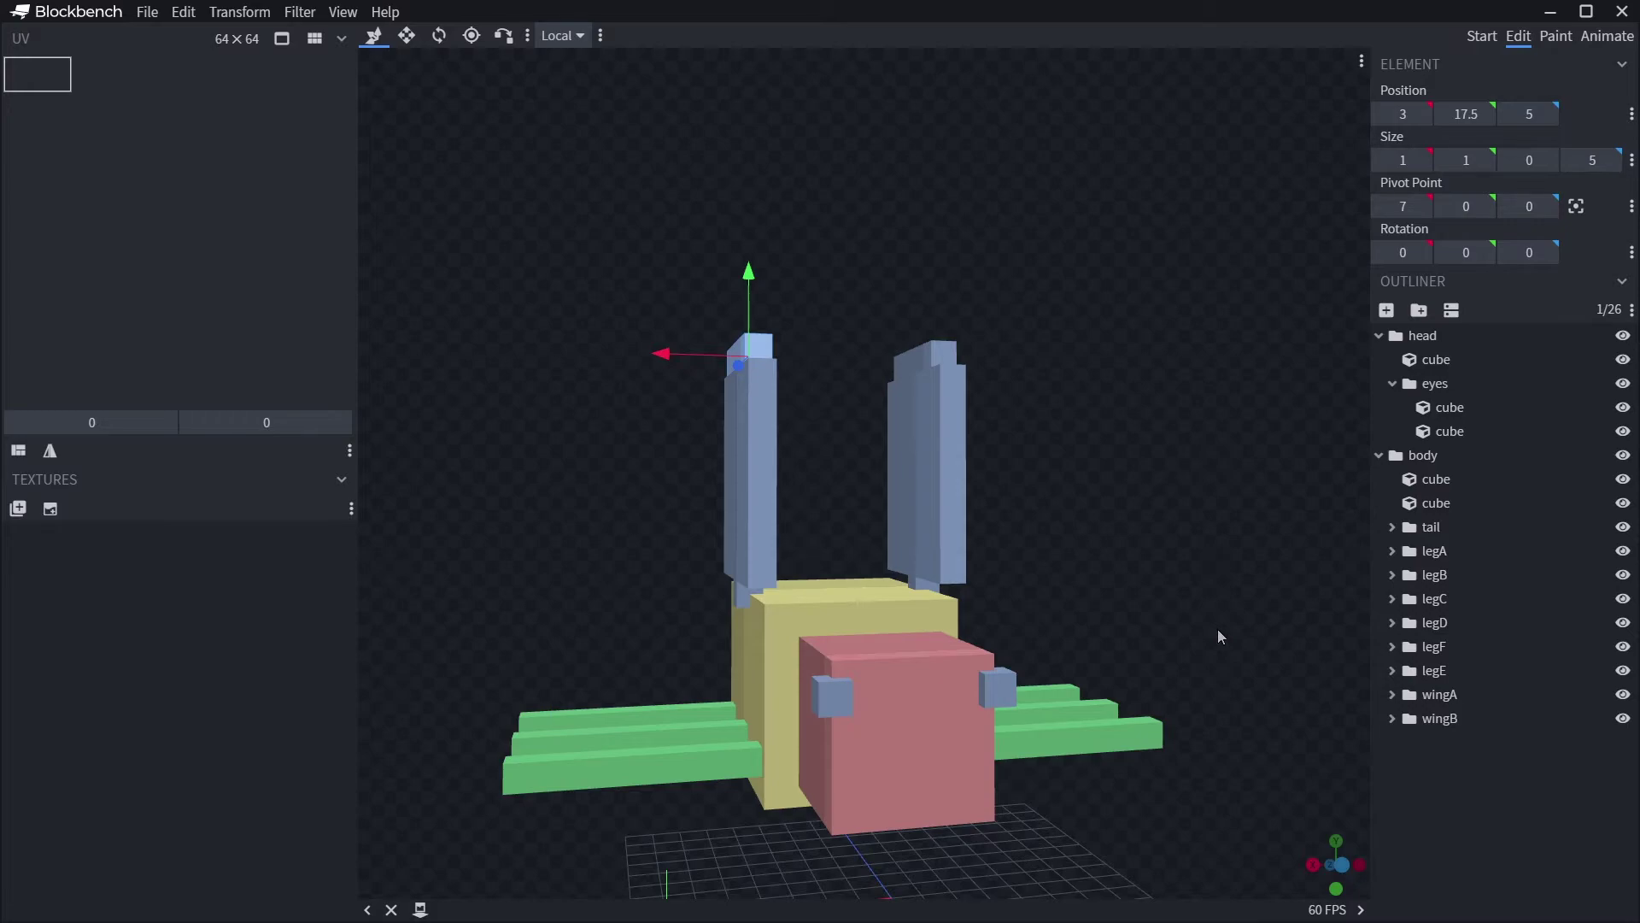
# Create a template texture named texture at resolution 16, with Rearrange UV, Compress Template and Power-of-2 Size on and Padding off.
pyautogui.click(51, 509)
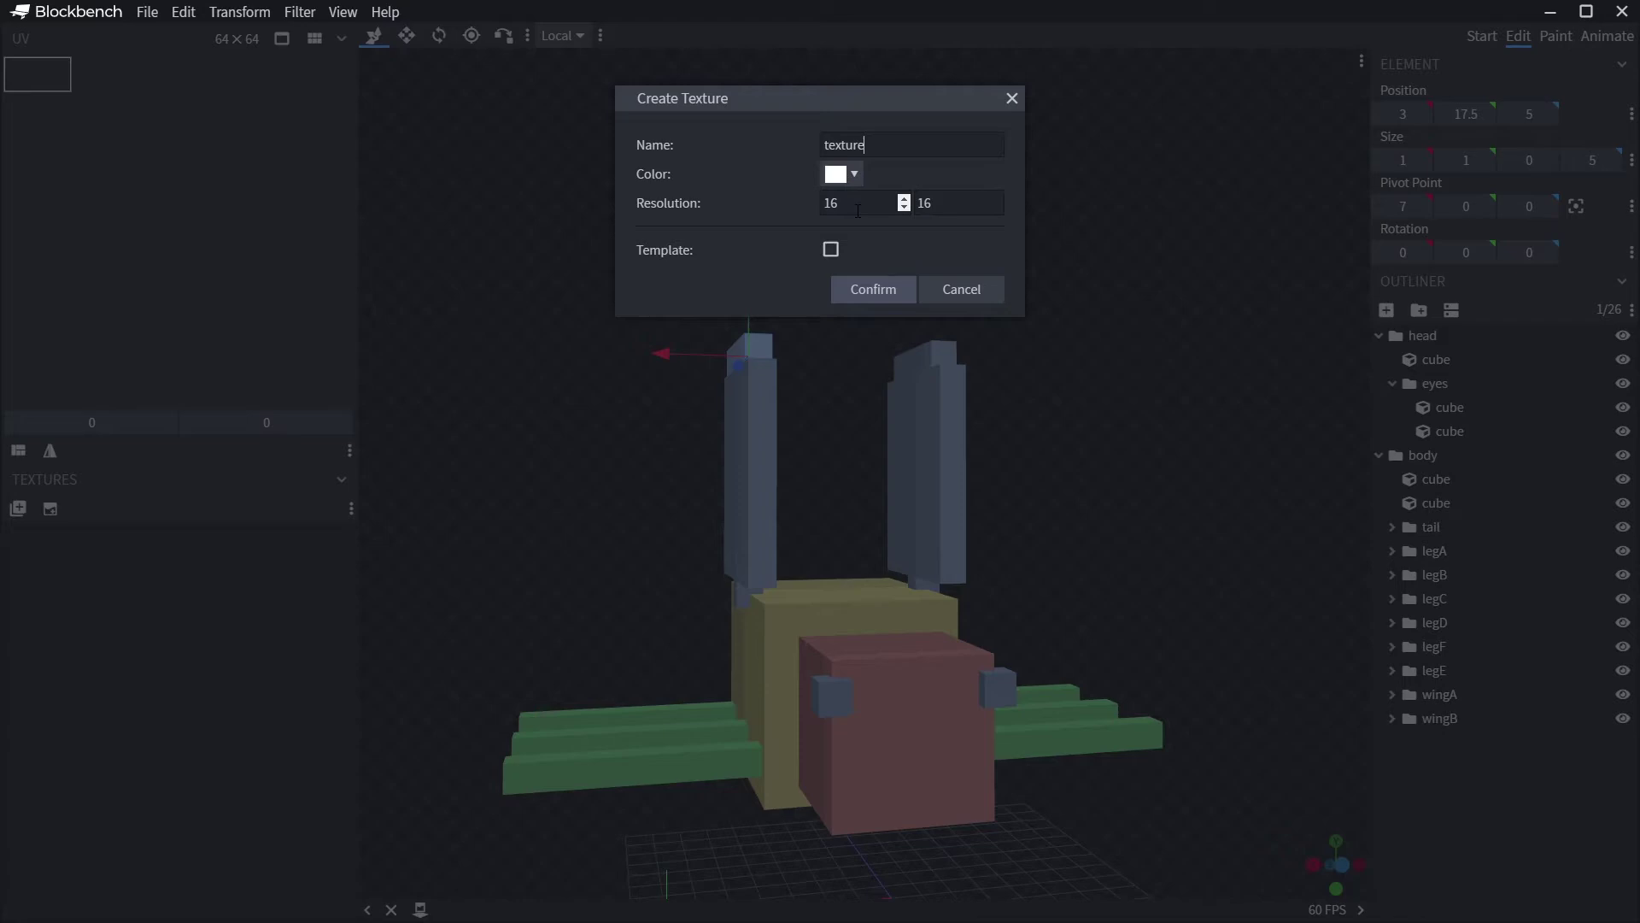
pyautogui.click(830, 249)
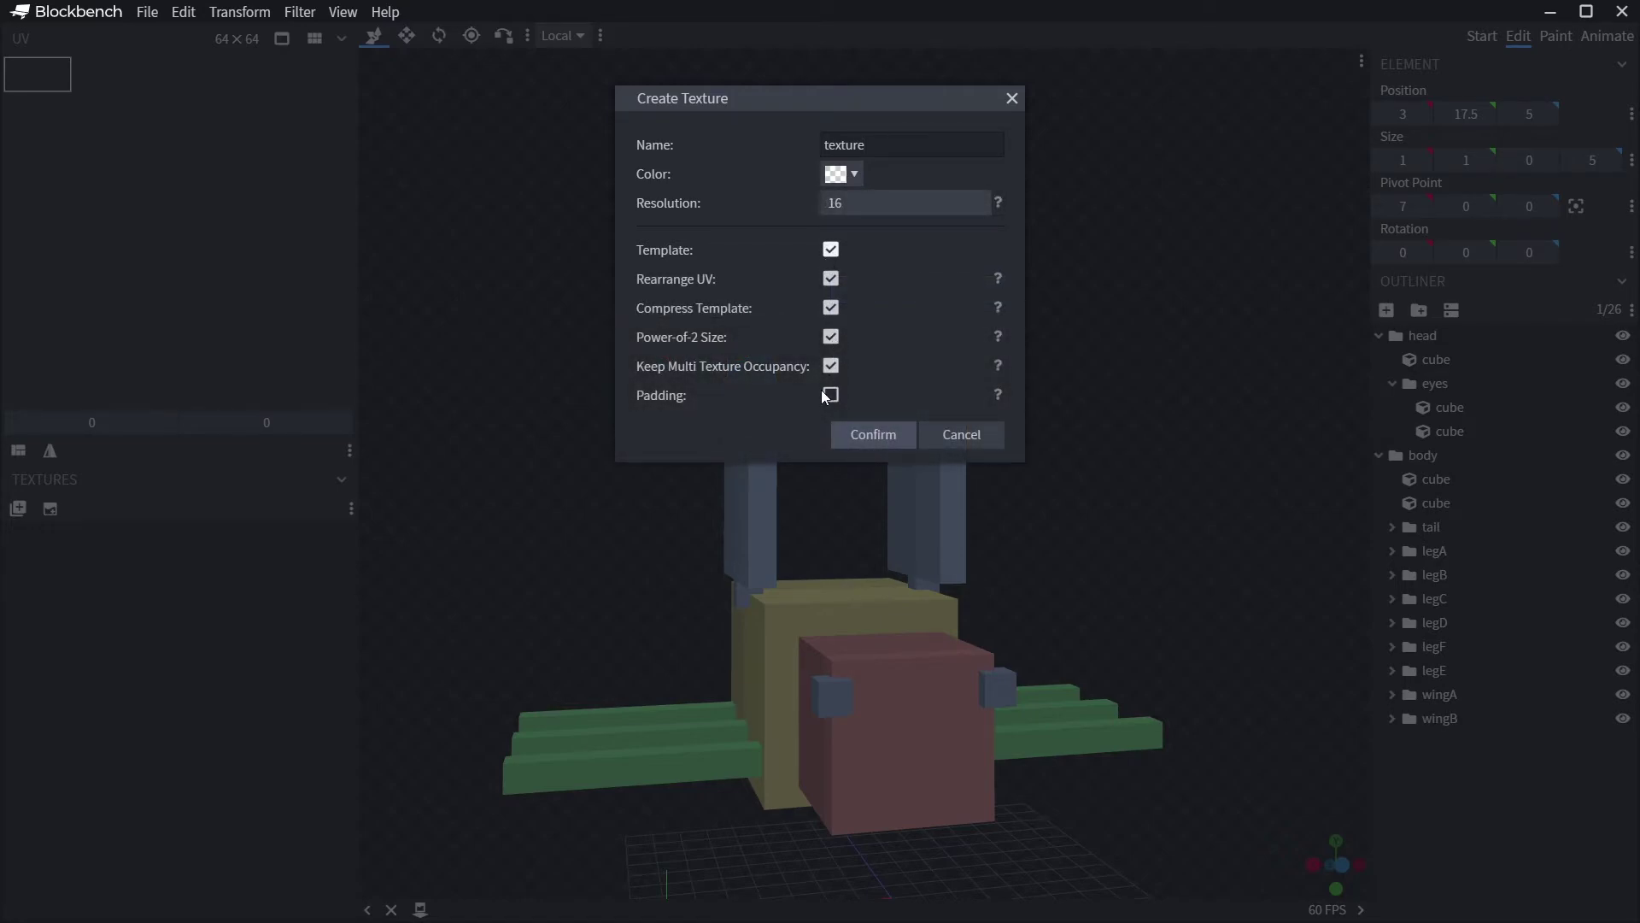
pyautogui.click(878, 437)
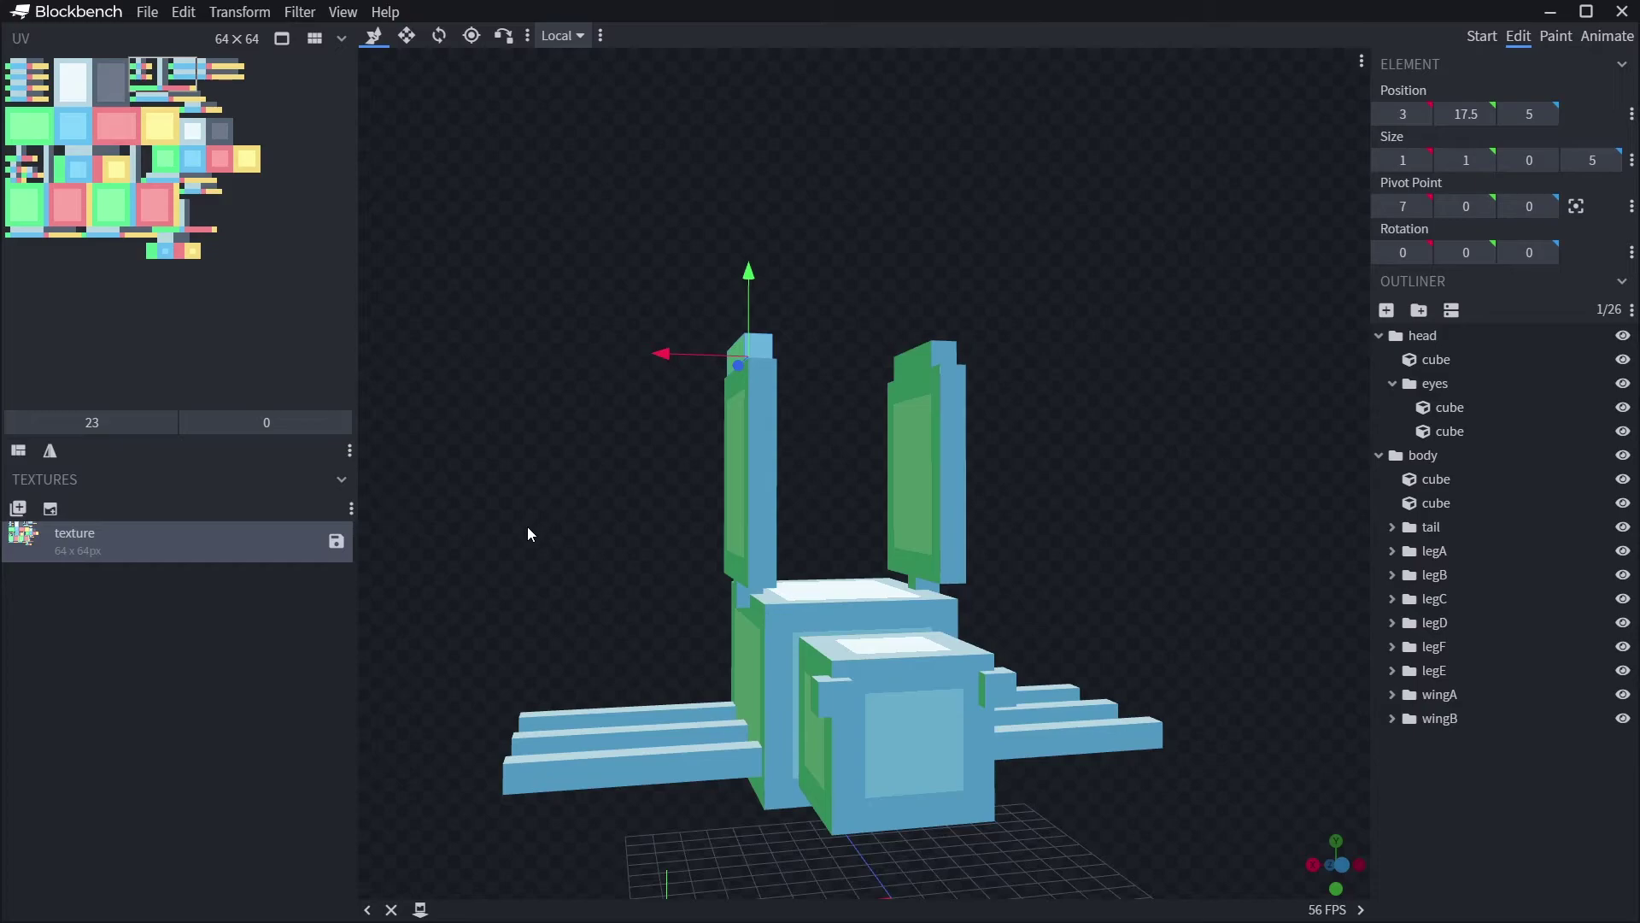
# Switch the textured fly model from editing to Paint mode.
pyautogui.moveTo(527, 534); pyautogui.dragTo(90, 281)
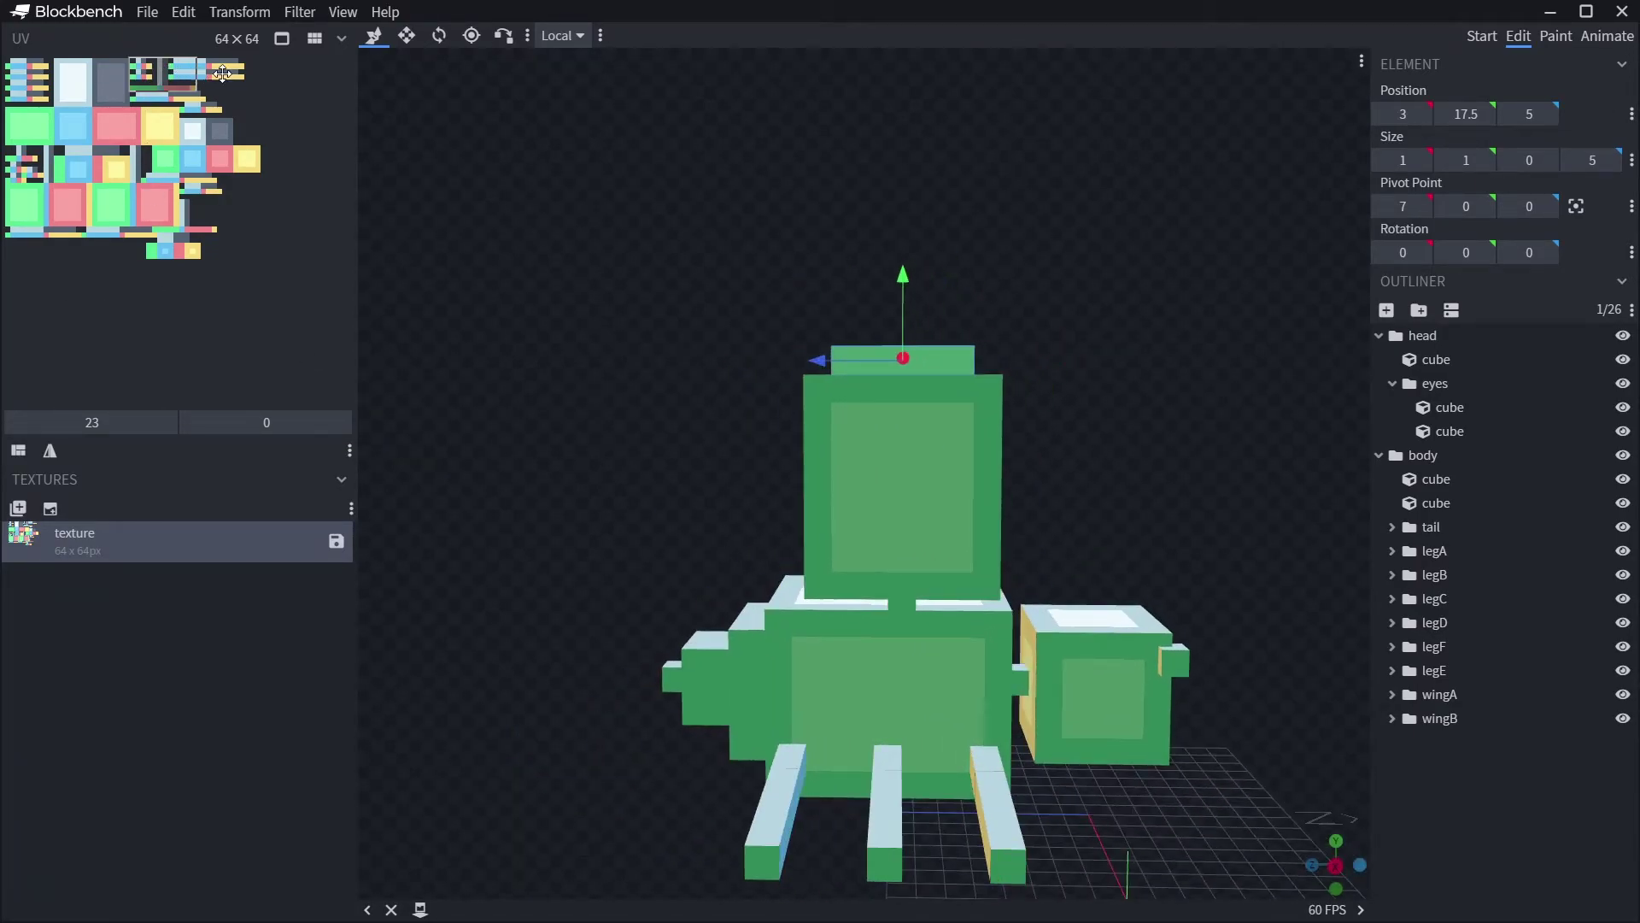
pyautogui.moveTo(694, 412)
pyautogui.mouseDown()
pyautogui.moveTo(247, 434)
pyautogui.moveTo(1090, 399)
pyautogui.moveTo(1010, 381)
pyautogui.moveTo(1084, 341)
pyautogui.moveTo(1183, 374)
pyautogui.moveTo(1186, 427)
pyautogui.moveTo(1198, 403)
pyautogui.moveTo(1146, 384)
pyautogui.moveTo(1070, 422)
pyautogui.moveTo(1143, 410)
pyautogui.moveTo(1113, 385)
pyautogui.moveTo(1103, 431)
pyautogui.mouseUp()
pyautogui.click(1555, 36)
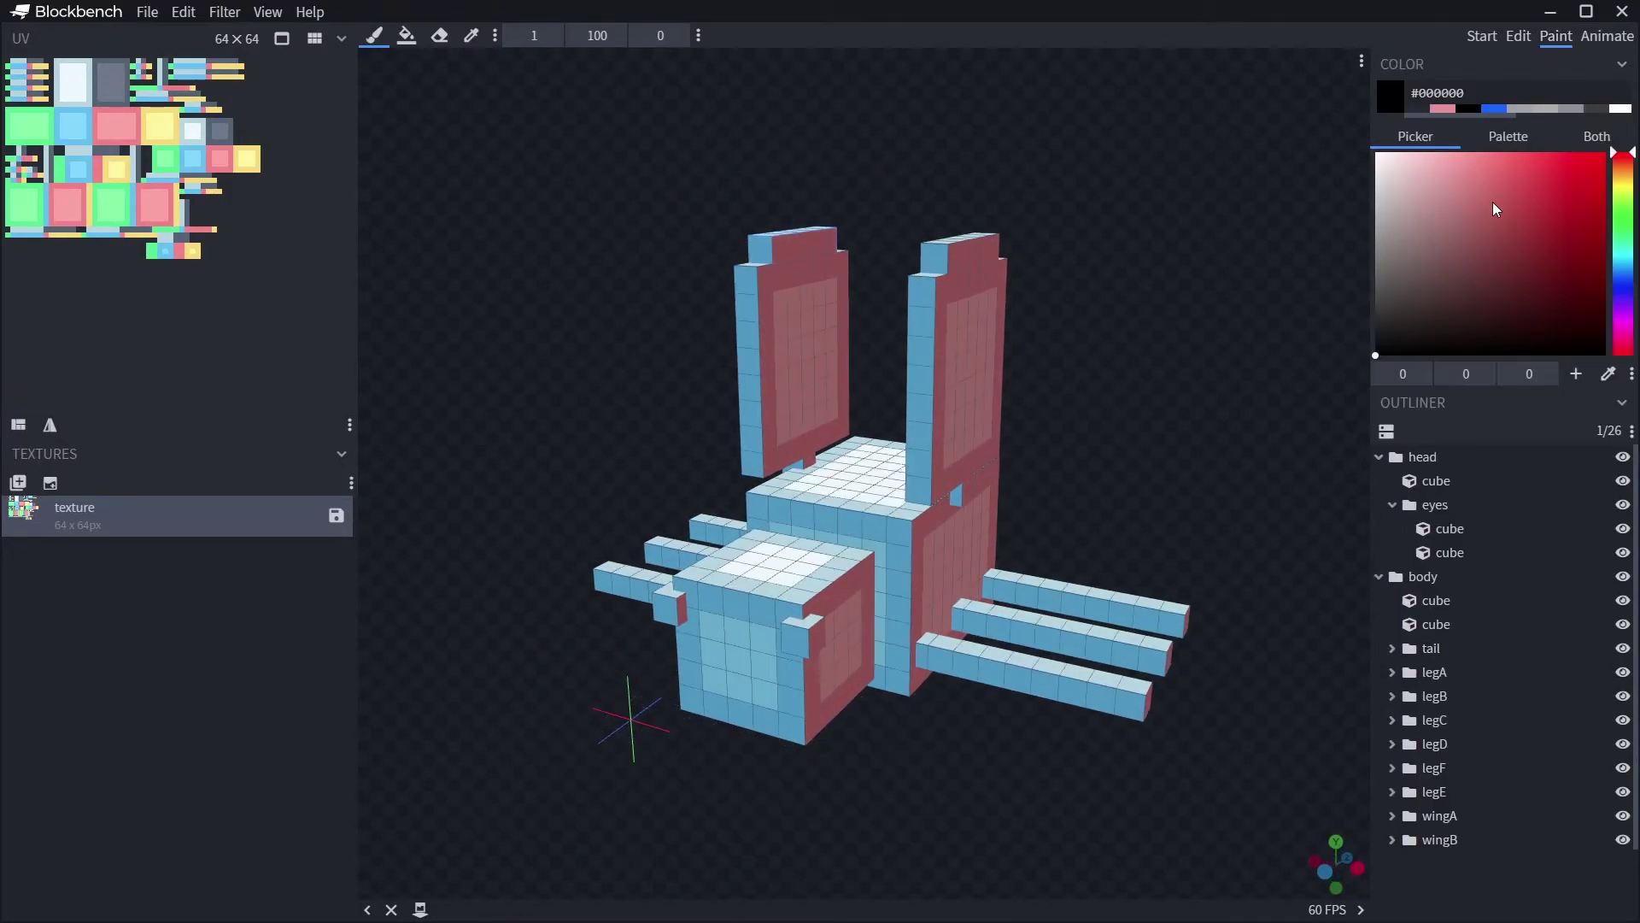
# Fill the eye cubes with red #ff0000, using the Paint Bucket in Cube mode.
pyautogui.click(406, 35)
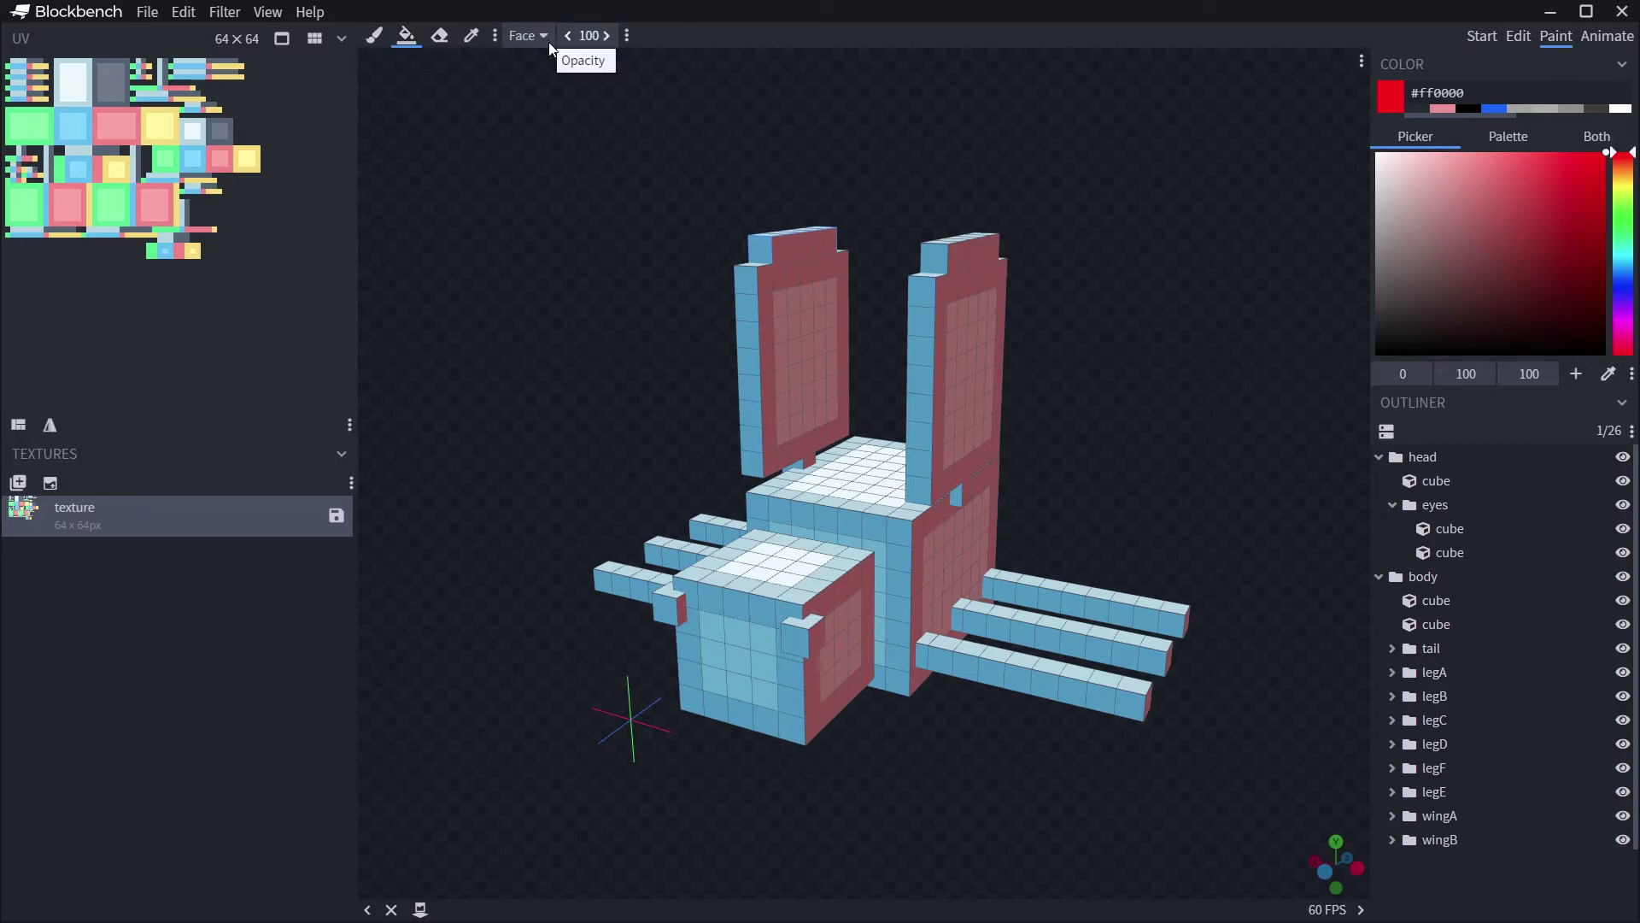
pyautogui.click(529, 35)
pyautogui.click(540, 89)
pyautogui.click(805, 639)
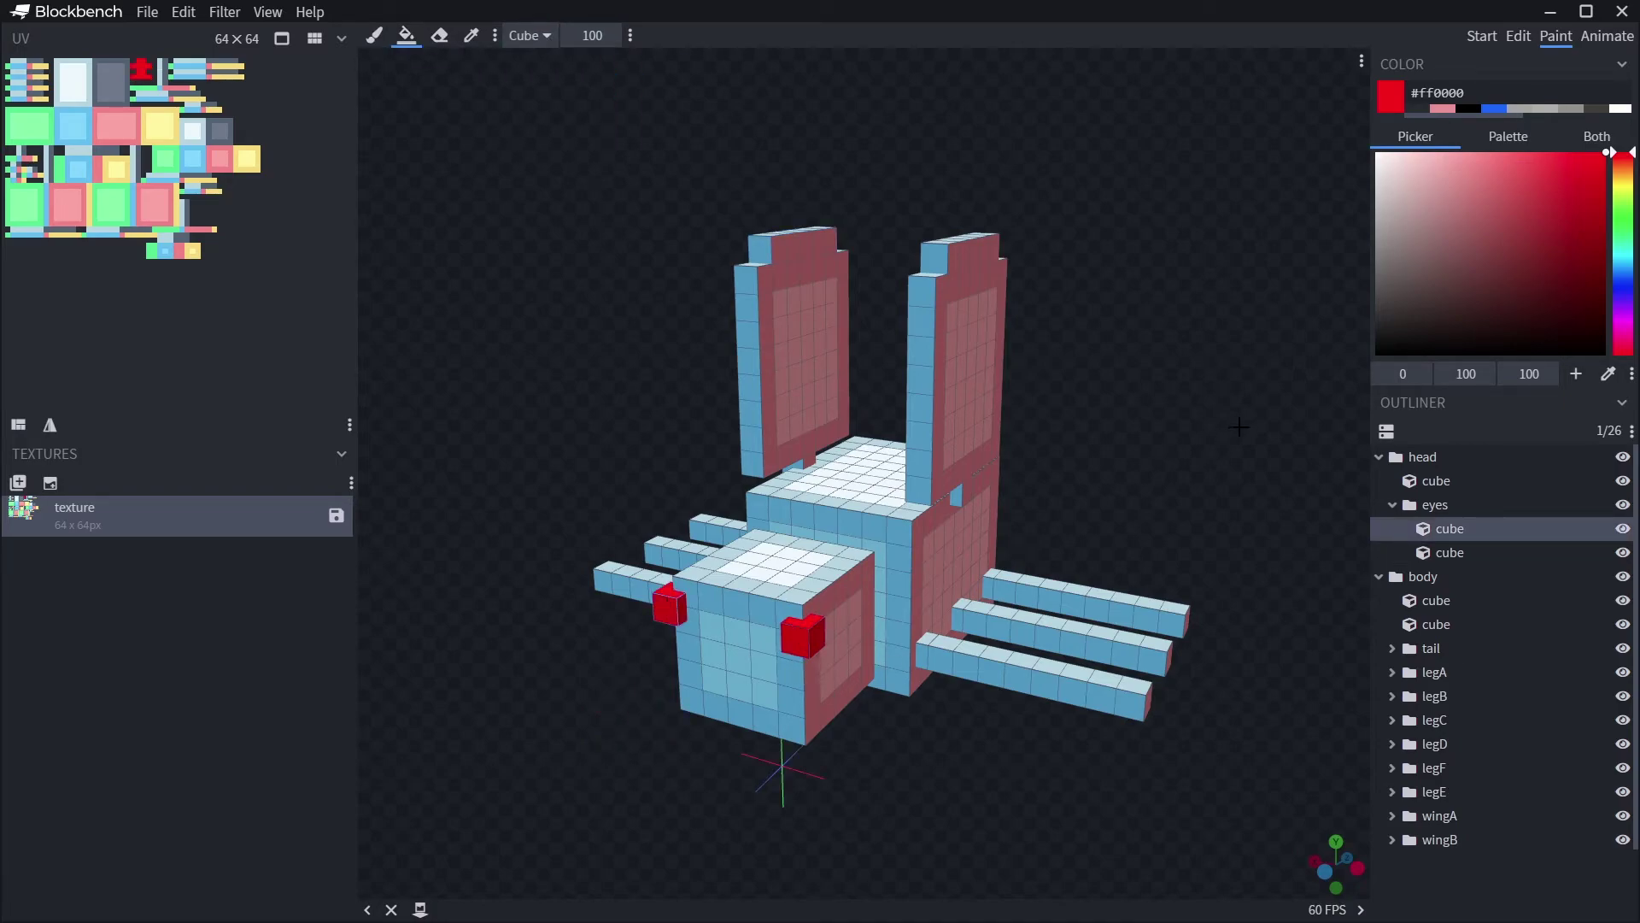
# Fill the head, the body and the legs on one side with brown #6a5f44.
pyautogui.moveTo(1630, 195); pyautogui.dragTo(1623, 175)
pyautogui.click(1459, 275)
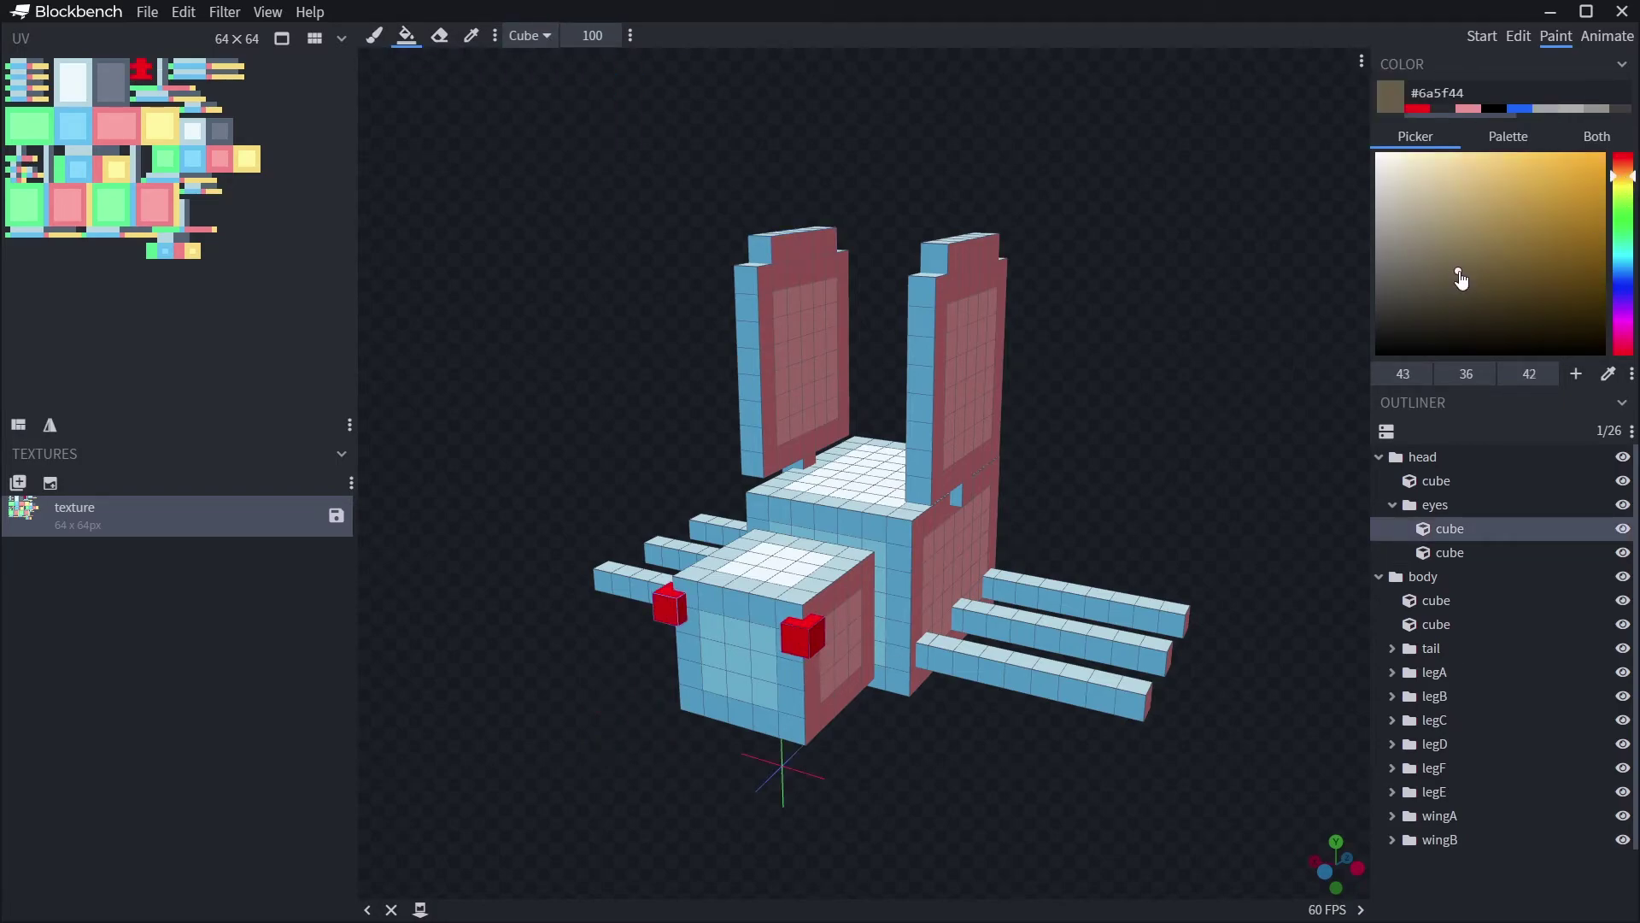
pyautogui.click(761, 522)
pyautogui.click(782, 574)
pyautogui.click(957, 652)
pyautogui.click(1025, 671)
pyautogui.click(1043, 622)
pyautogui.click(989, 619)
pyautogui.click(1051, 598)
pyautogui.click(1015, 586)
# Fill the leg cubes on the opposite side of the body with the same brown.
pyautogui.moveTo(927, 781); pyautogui.dragTo(1090, 773)
pyautogui.click(861, 598)
pyautogui.click(863, 551)
pyautogui.click(829, 553)
pyautogui.click(790, 536)
pyautogui.click(839, 523)
pyautogui.click(907, 582)
# Fill the three tail cubes with the same brown.
pyautogui.moveTo(957, 711); pyautogui.dragTo(538, 673)
pyautogui.click(850, 613)
pyautogui.click(946, 629)
pyautogui.click(992, 614)
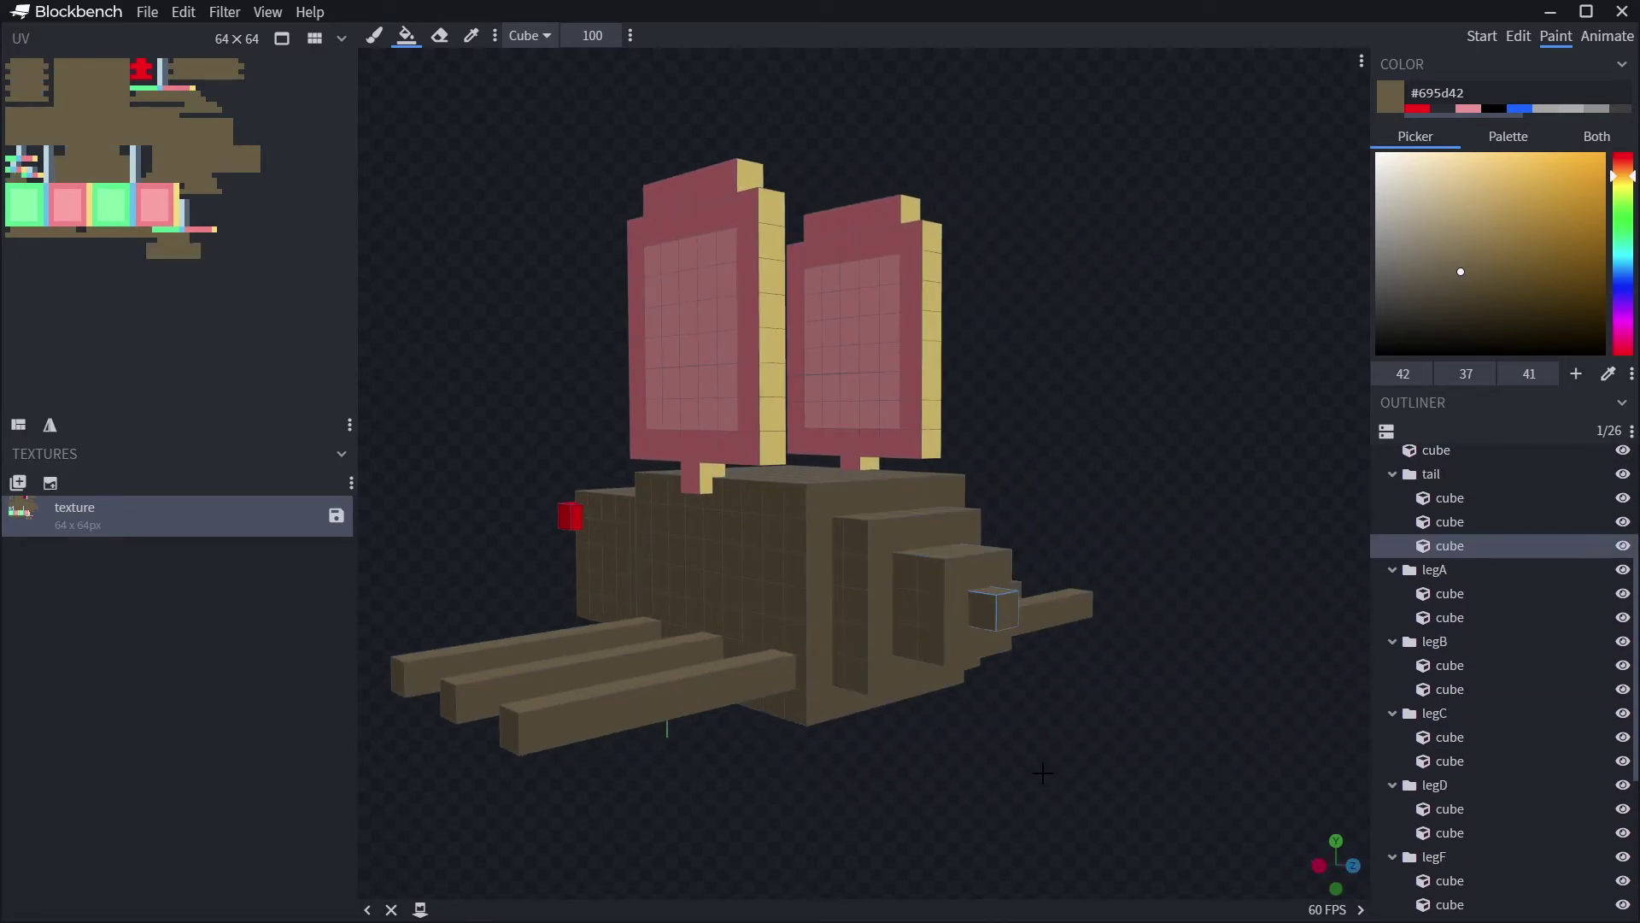
# Set the paint colour to black #000000 and switch to the Paint Brush, with the side of the tail in view.
pyautogui.moveTo(1044, 774); pyautogui.dragTo(1131, 772)
pyautogui.click(1500, 109)
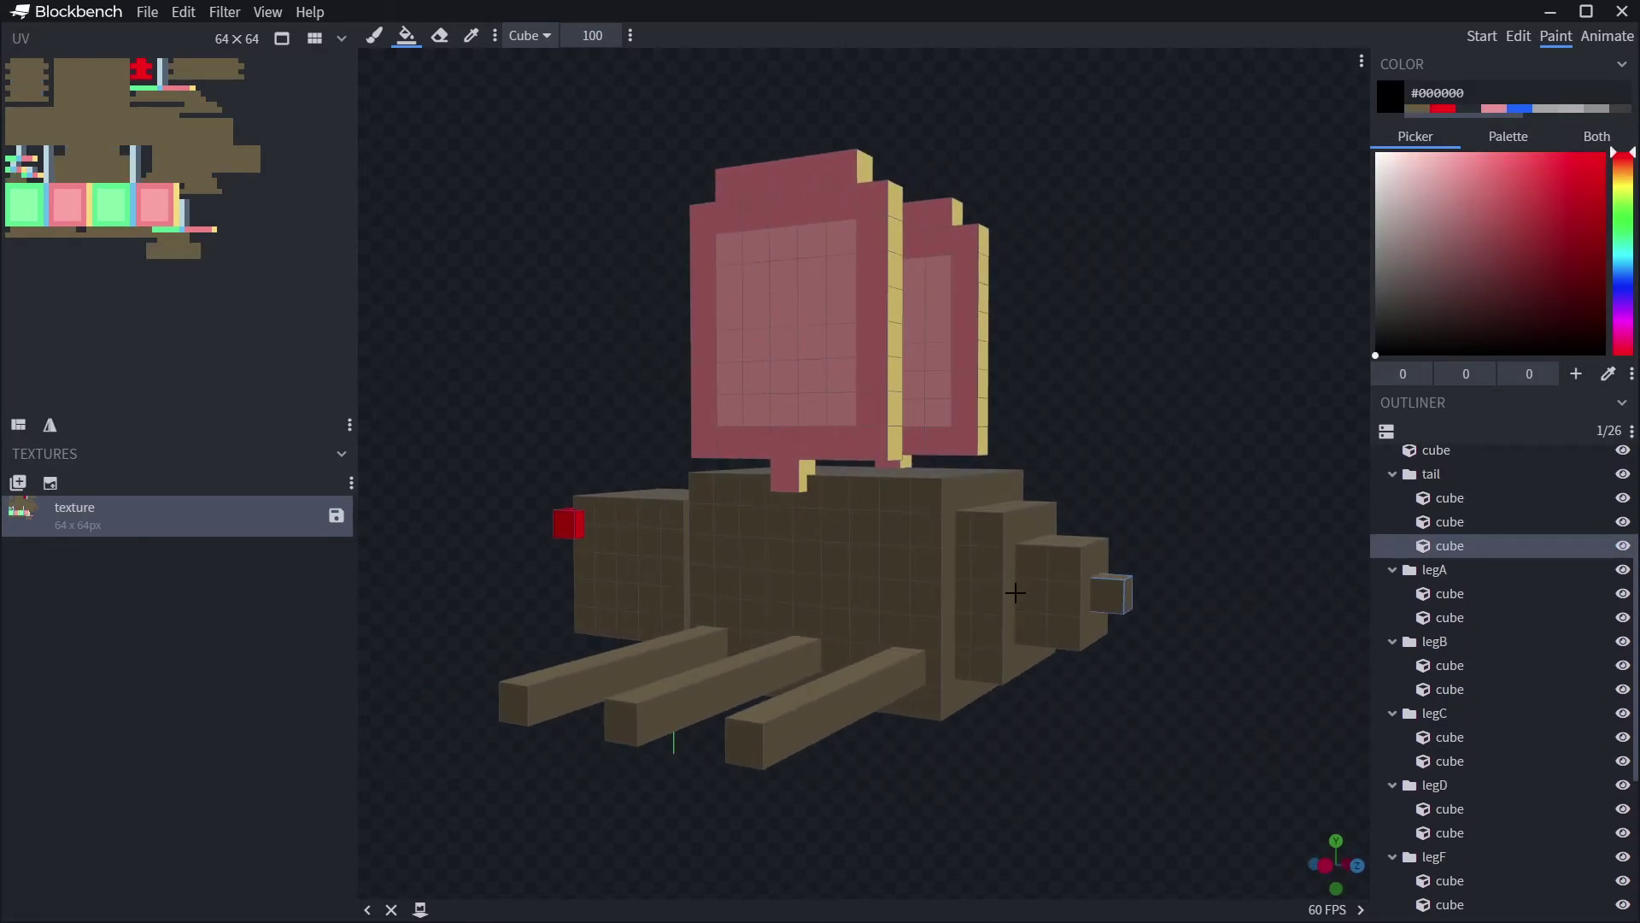
pyautogui.click(373, 35)
pyautogui.moveTo(986, 517); pyautogui.dragTo(987, 680)
pyautogui.moveTo(1064, 551); pyautogui.dragTo(1083, 625)
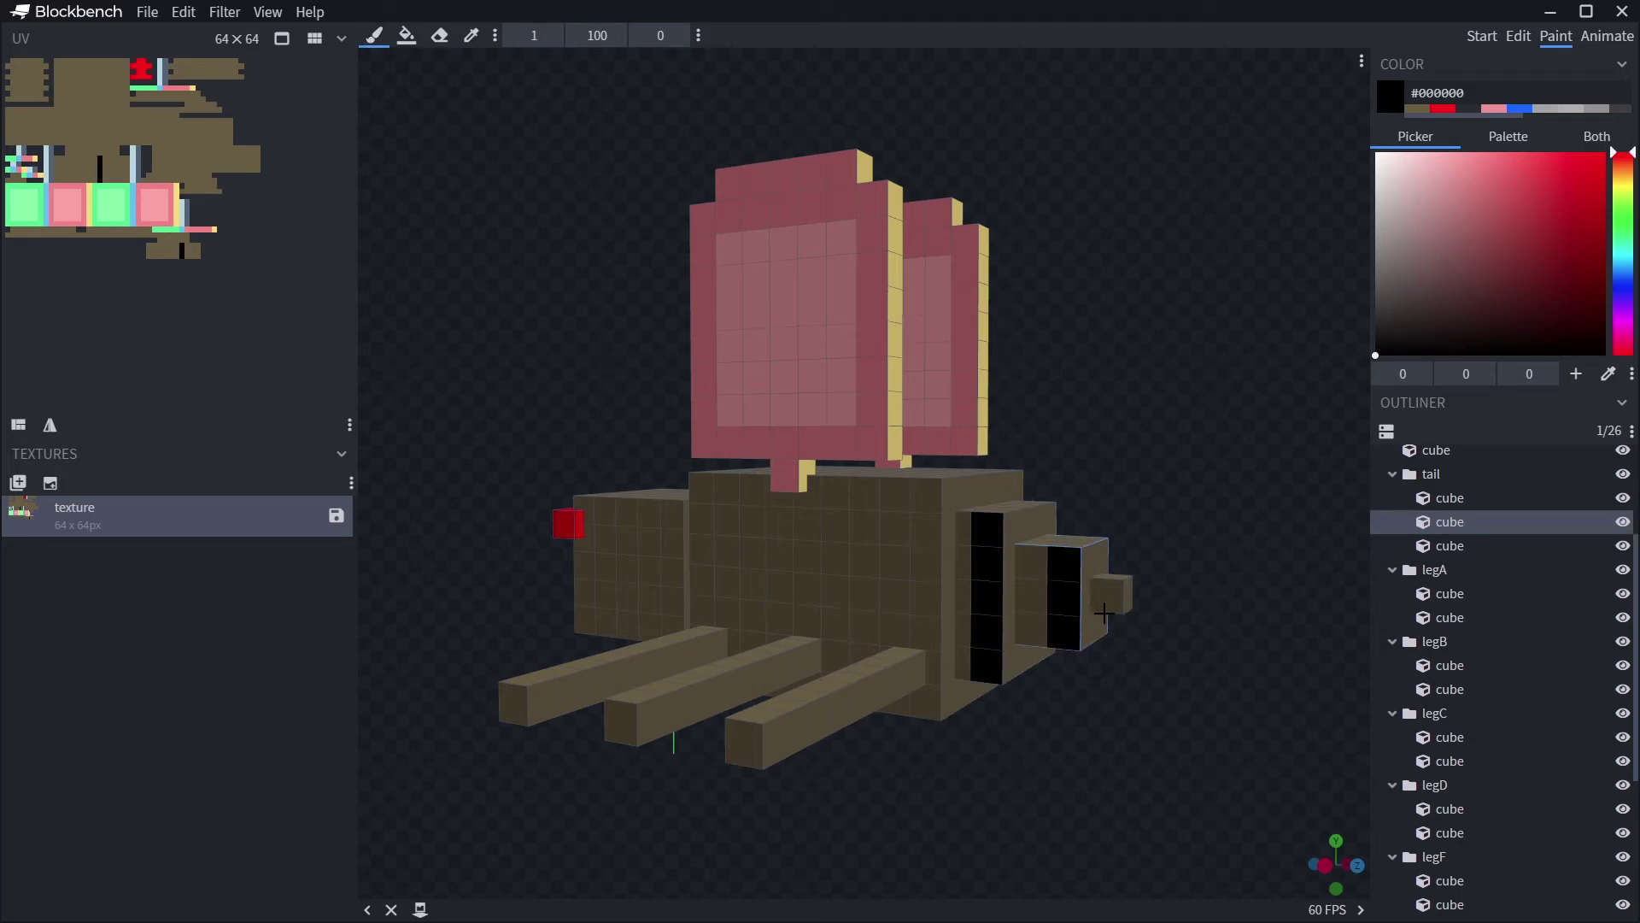
pyautogui.hotkey('ctrl', 'z')
pyautogui.hotkey('ctrl', 'z')
# Paint black stripes down the body-side columns of the two larger tail cubes' side faces and blacken the tail tip's side.
pyautogui.moveTo(963, 513); pyautogui.dragTo(966, 607)
pyautogui.moveTo(1034, 564); pyautogui.dragTo(1037, 636)
pyautogui.click(1107, 594)
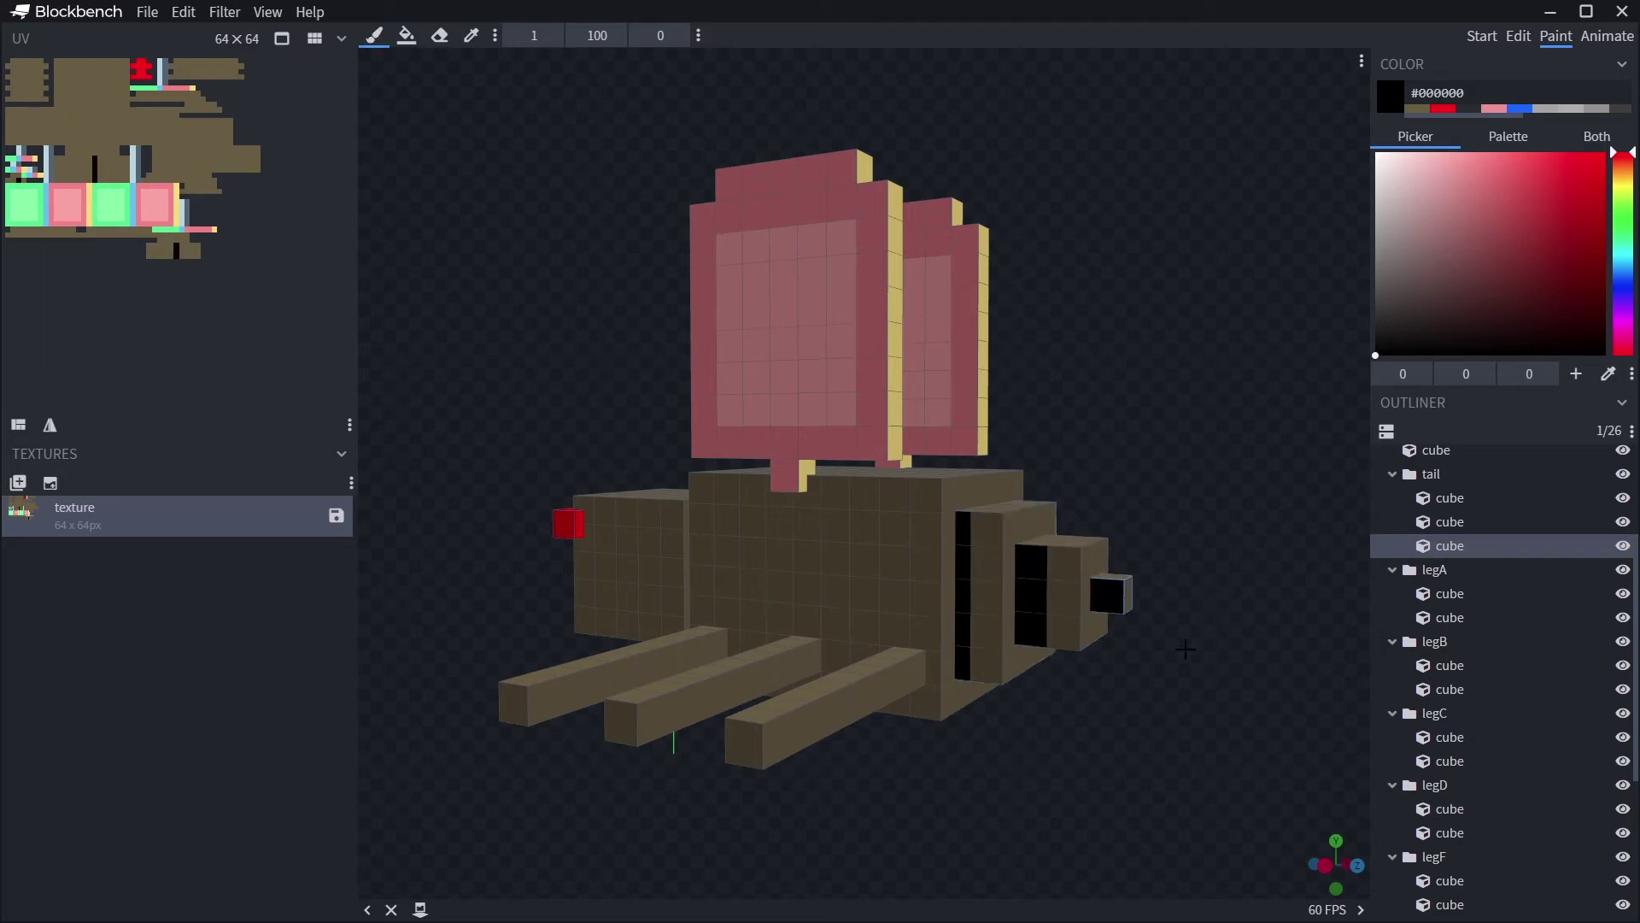
# Blacken the remaining faces of the small cube at the tail tip.
pyautogui.moveTo(1187, 652); pyautogui.dragTo(1021, 735)
pyautogui.click(737, 703)
pyautogui.moveTo(873, 820)
pyautogui.mouseDown()
pyautogui.moveTo(802, 805)
pyautogui.moveTo(732, 760)
pyautogui.mouseUp()
pyautogui.click(523, 585)
pyautogui.click(512, 586)
pyautogui.moveTo(486, 589); pyautogui.dragTo(693, 481)
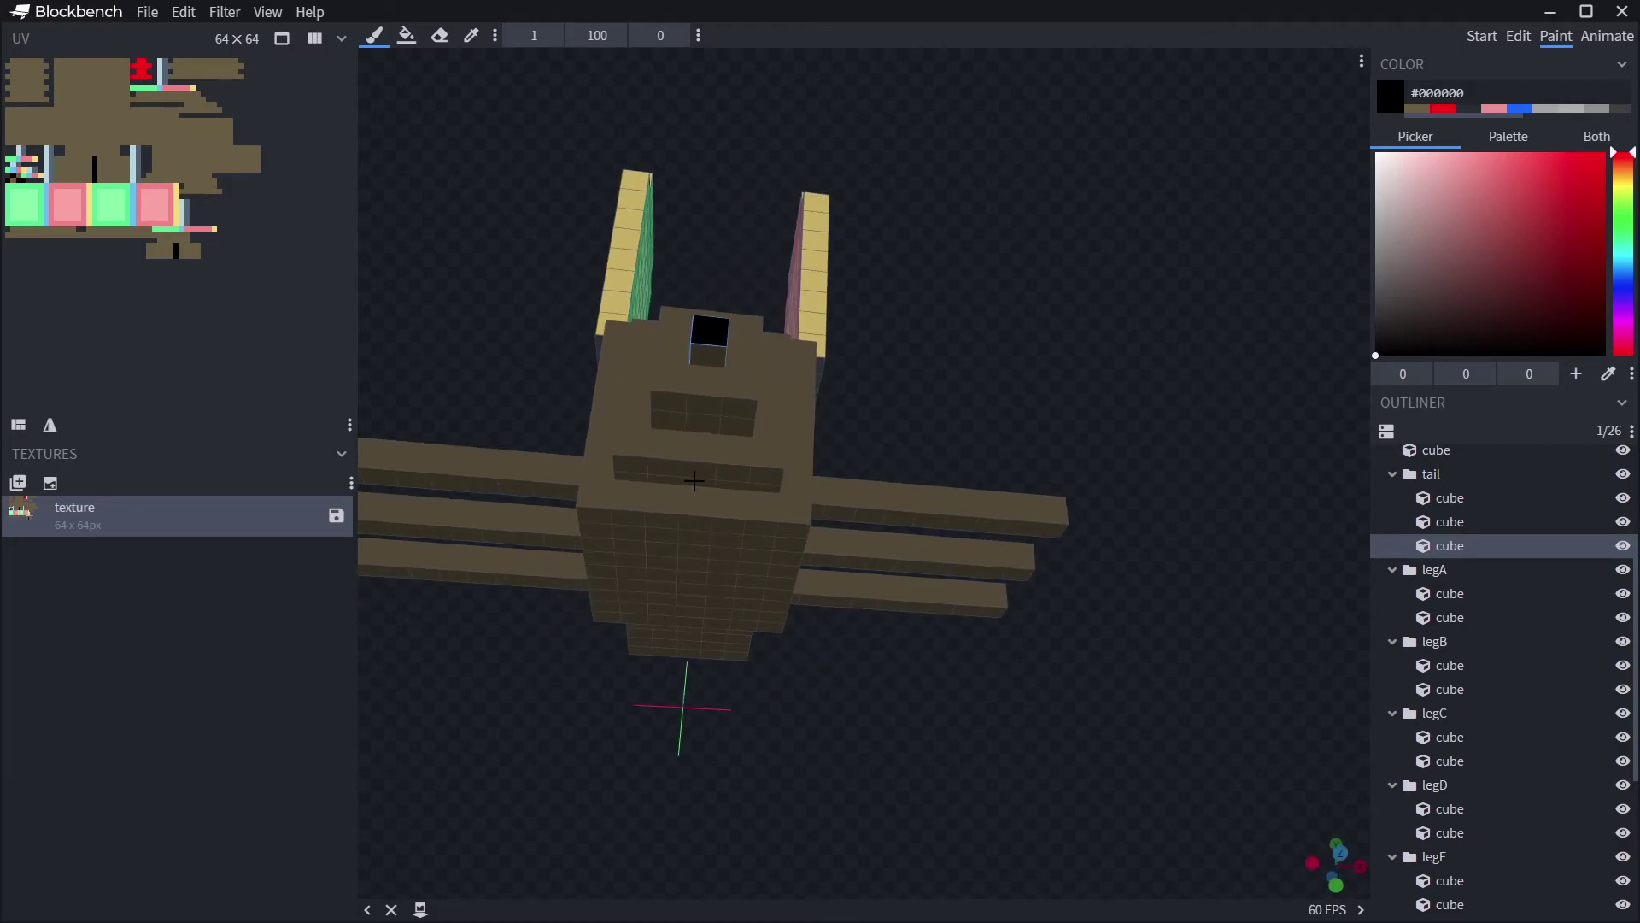
pyautogui.click(713, 352)
# Continue the black stripe around the top, opposite side and underside of the middle tail cube.
pyautogui.moveTo(842, 615)
pyautogui.mouseDown()
pyautogui.moveTo(1026, 687)
pyautogui.moveTo(835, 821)
pyautogui.mouseUp()
pyautogui.moveTo(731, 736)
pyautogui.mouseDown()
pyautogui.moveTo(760, 728)
pyautogui.moveTo(650, 628)
pyautogui.mouseUp()
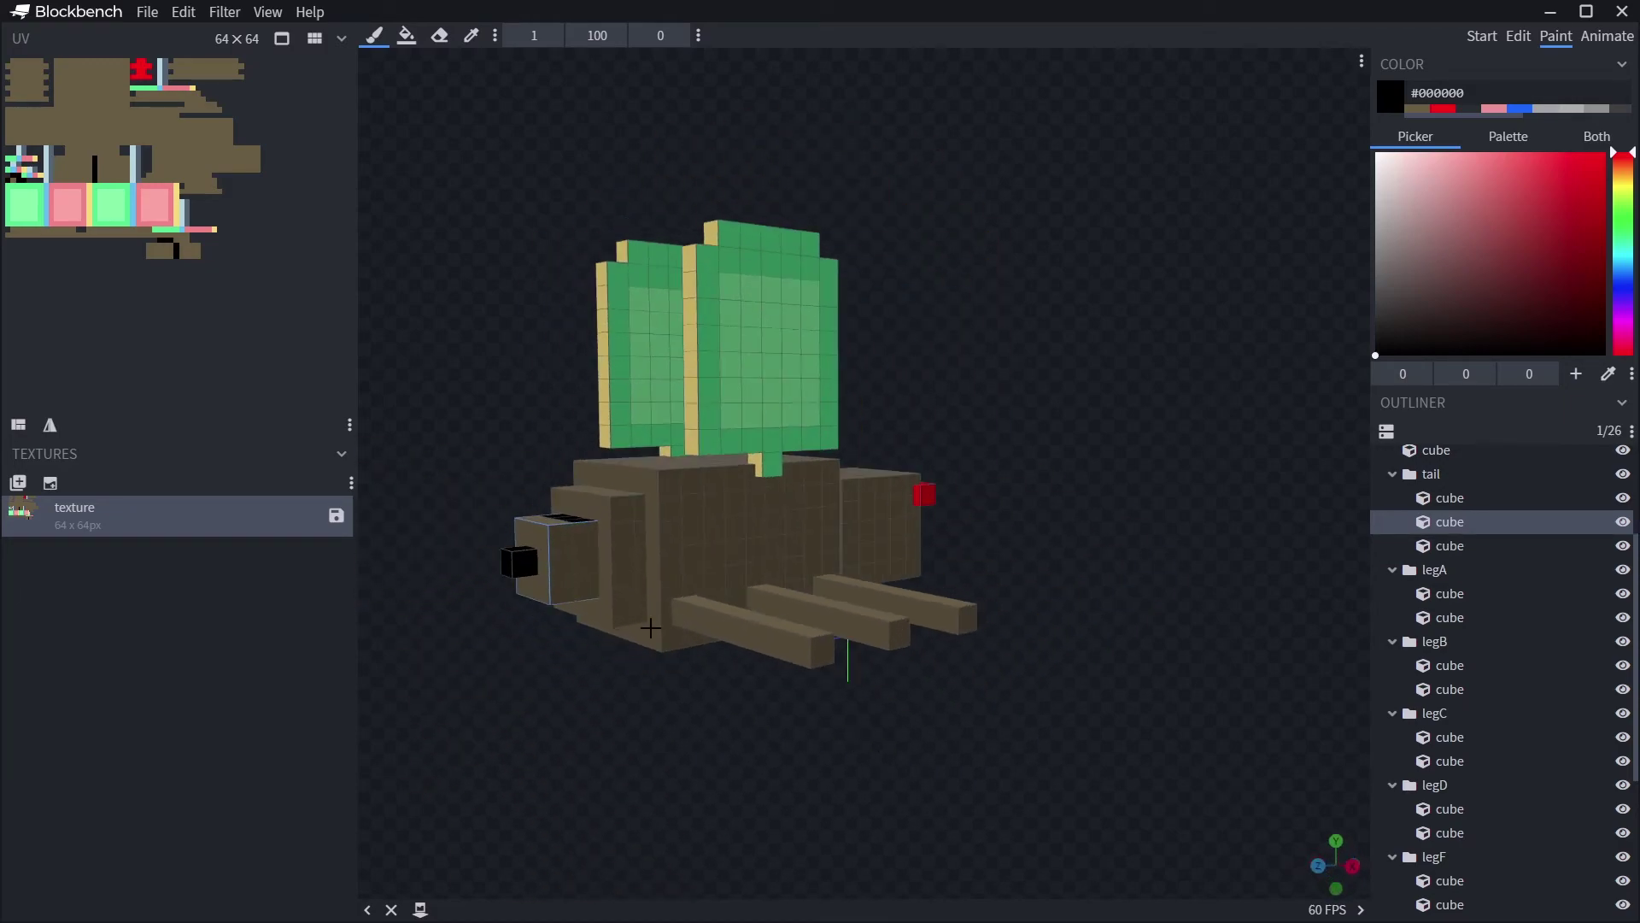
pyautogui.moveTo(588, 582); pyautogui.dragTo(536, 727)
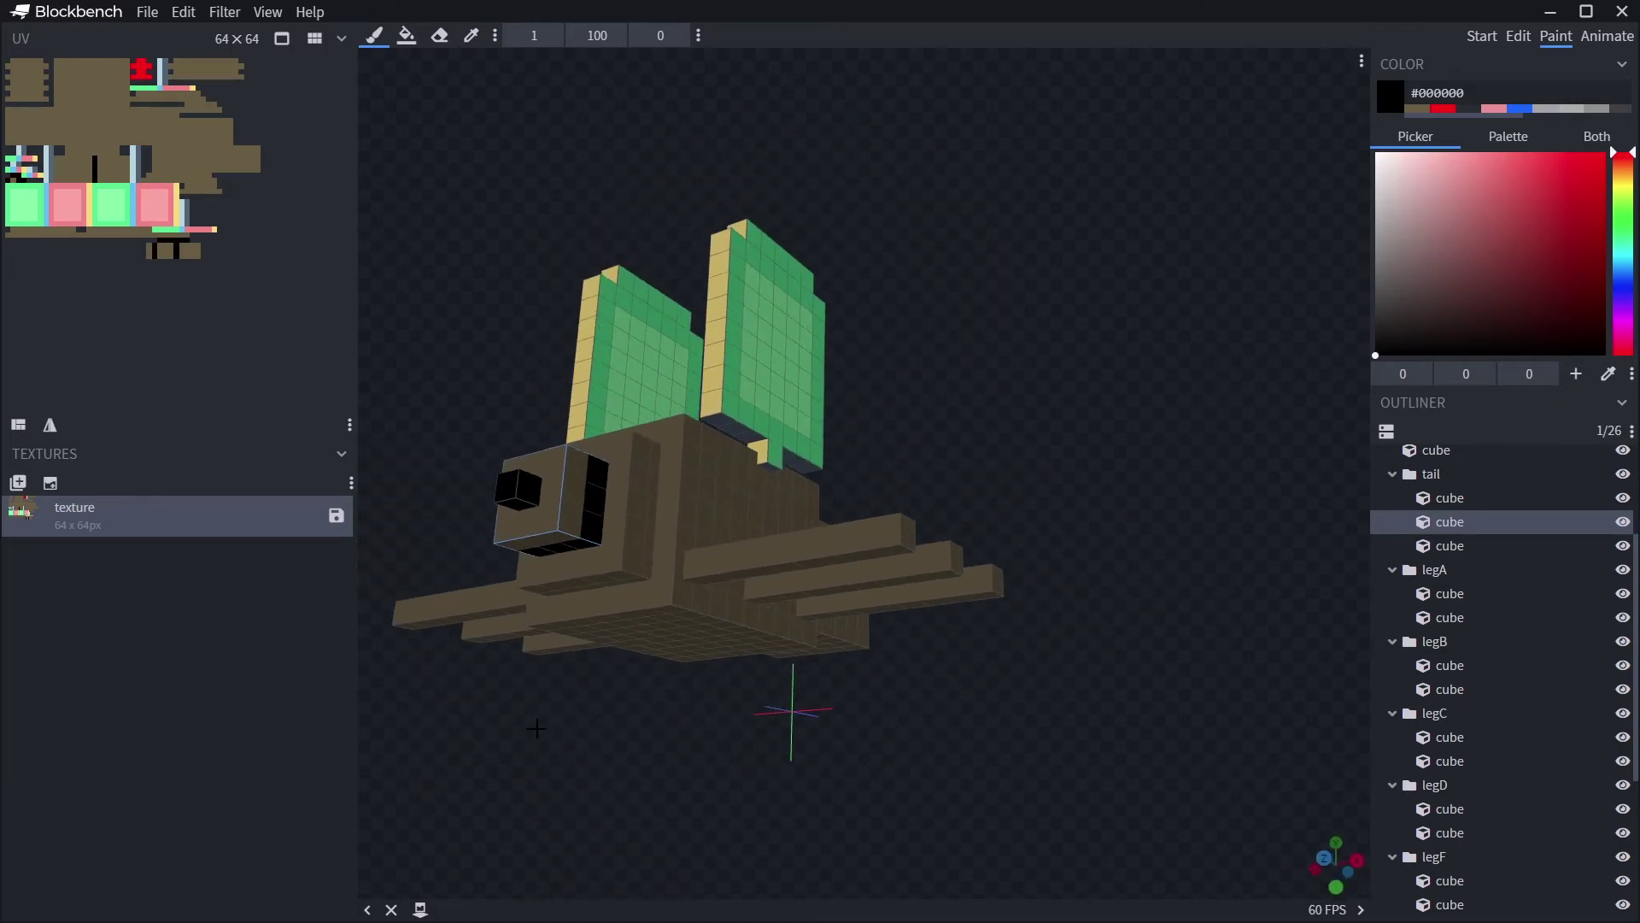
pyautogui.click(663, 469)
pyautogui.hotkey('ctrl', 'z')
pyautogui.click(655, 455)
pyautogui.hotkey('ctrl', 'z')
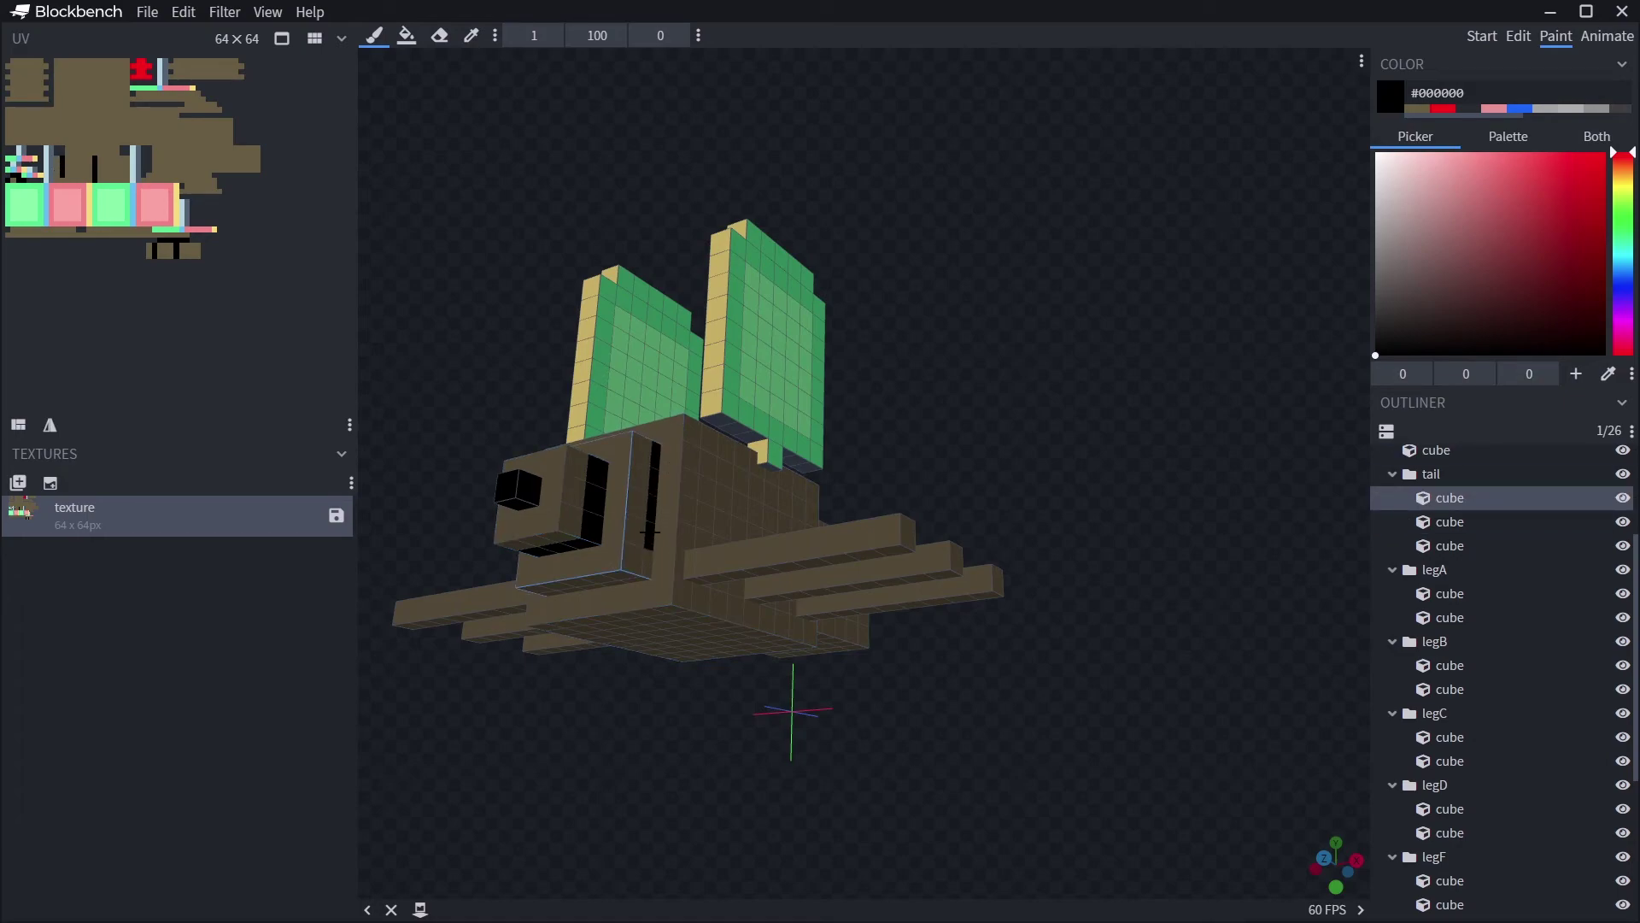
# Continue the black stripe around the remaining faces of the largest tail cube, next to the body.
pyautogui.moveTo(650, 531); pyautogui.dragTo(665, 411)
pyautogui.moveTo(772, 429); pyautogui.dragTo(798, 438)
pyautogui.moveTo(811, 651)
pyautogui.mouseDown()
pyautogui.moveTo(905, 769)
pyautogui.moveTo(988, 838)
pyautogui.mouseUp()
pyautogui.moveTo(725, 691); pyautogui.dragTo(772, 677)
pyautogui.moveTo(1073, 756)
pyautogui.mouseDown()
pyautogui.moveTo(806, 678)
pyautogui.moveTo(1213, 675)
pyautogui.moveTo(818, 728)
pyautogui.mouseUp()
# Fill the large cubes of both wings with dark grey #5a5a5a using the Paint Bucket.
pyautogui.click(1518, 36)
pyautogui.keyDown('shift'); pyautogui.click(1450, 425); pyautogui.keyUp('shift')
pyautogui.click(1190, 624)
pyautogui.click(1555, 36)
pyautogui.click(407, 35)
pyautogui.click(786, 293)
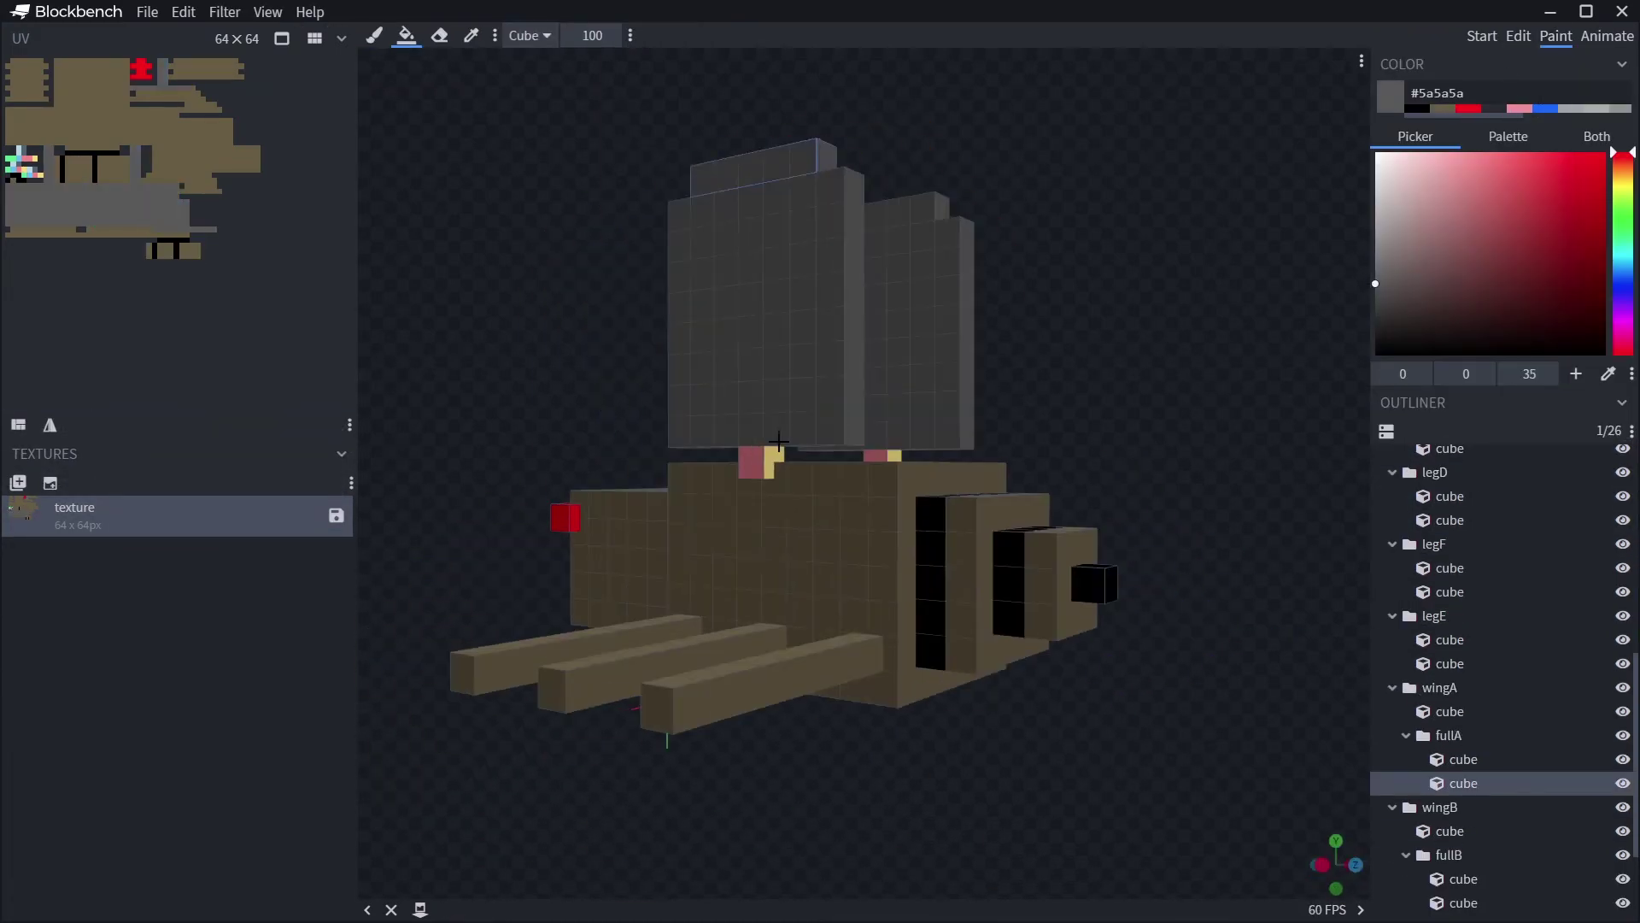
# Paint a black stripe with the Paint Brush around the body cube, near its tail end.
pyautogui.click(1417, 109)
pyautogui.moveTo(1162, 722)
pyautogui.mouseDown()
pyautogui.moveTo(973, 722)
pyautogui.moveTo(769, 754)
pyautogui.moveTo(530, 743)
pyautogui.mouseUp()
pyautogui.click(1508, 110)
pyautogui.click(374, 36)
pyautogui.moveTo(958, 513); pyautogui.dragTo(956, 726)
pyautogui.moveTo(1110, 752)
pyautogui.mouseDown()
pyautogui.moveTo(598, 615)
pyautogui.moveTo(581, 714)
pyautogui.mouseUp()
# Paint a dark brown #463e2c stripe across the top of the body, ahead of its black stripe.
pyautogui.click(1418, 109)
pyautogui.click(1461, 299)
pyautogui.moveTo(1111, 726); pyautogui.dragTo(982, 633)
pyautogui.moveTo(598, 640); pyautogui.dragTo(752, 769)
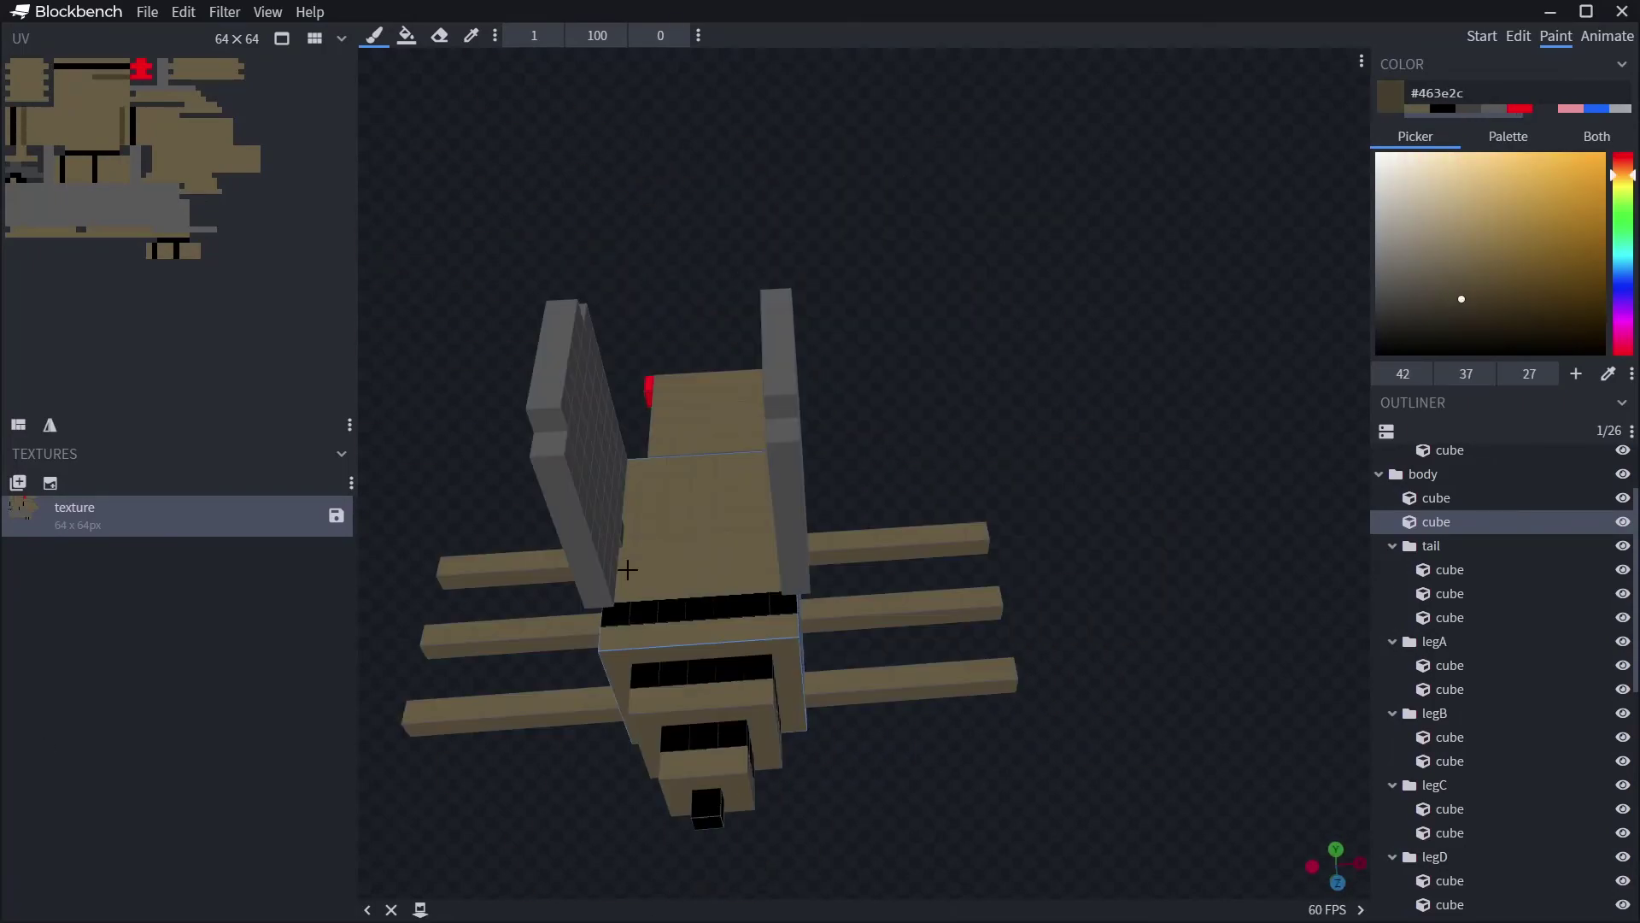
pyautogui.moveTo(626, 571); pyautogui.dragTo(762, 580)
# Shade the legs with darker brown tips and bands, and add darker brown stripes along the sides of the body.
pyautogui.moveTo(683, 872)
pyautogui.mouseDown()
pyautogui.moveTo(663, 780)
pyautogui.moveTo(663, 863)
pyautogui.mouseUp()
pyautogui.click(862, 779)
pyautogui.moveTo(862, 762)
pyautogui.mouseDown()
pyautogui.moveTo(685, 860)
pyautogui.moveTo(897, 696)
pyautogui.moveTo(868, 670)
pyautogui.moveTo(872, 586)
pyautogui.moveTo(901, 732)
pyautogui.moveTo(901, 695)
pyautogui.moveTo(798, 644)
pyautogui.mouseUp()
pyautogui.moveTo(598, 751)
pyautogui.mouseDown()
pyautogui.moveTo(1023, 778)
pyautogui.moveTo(675, 752)
pyautogui.mouseUp()
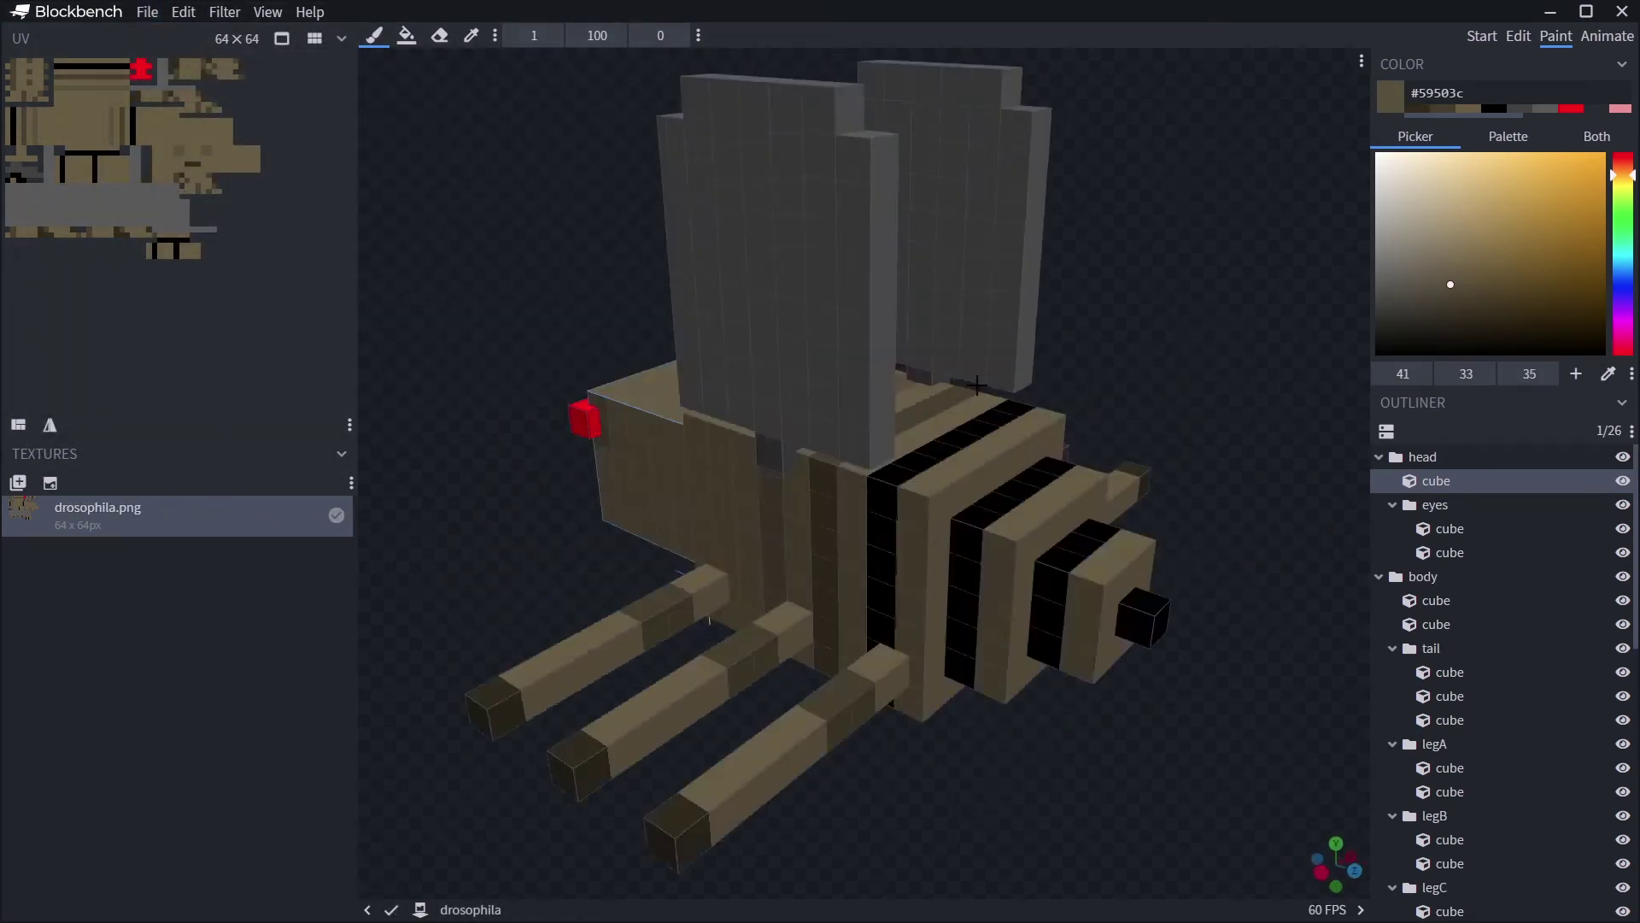
# Try to paint strokes of darker grey #4e4e4e on the wings.
pyautogui.click(1545, 109)
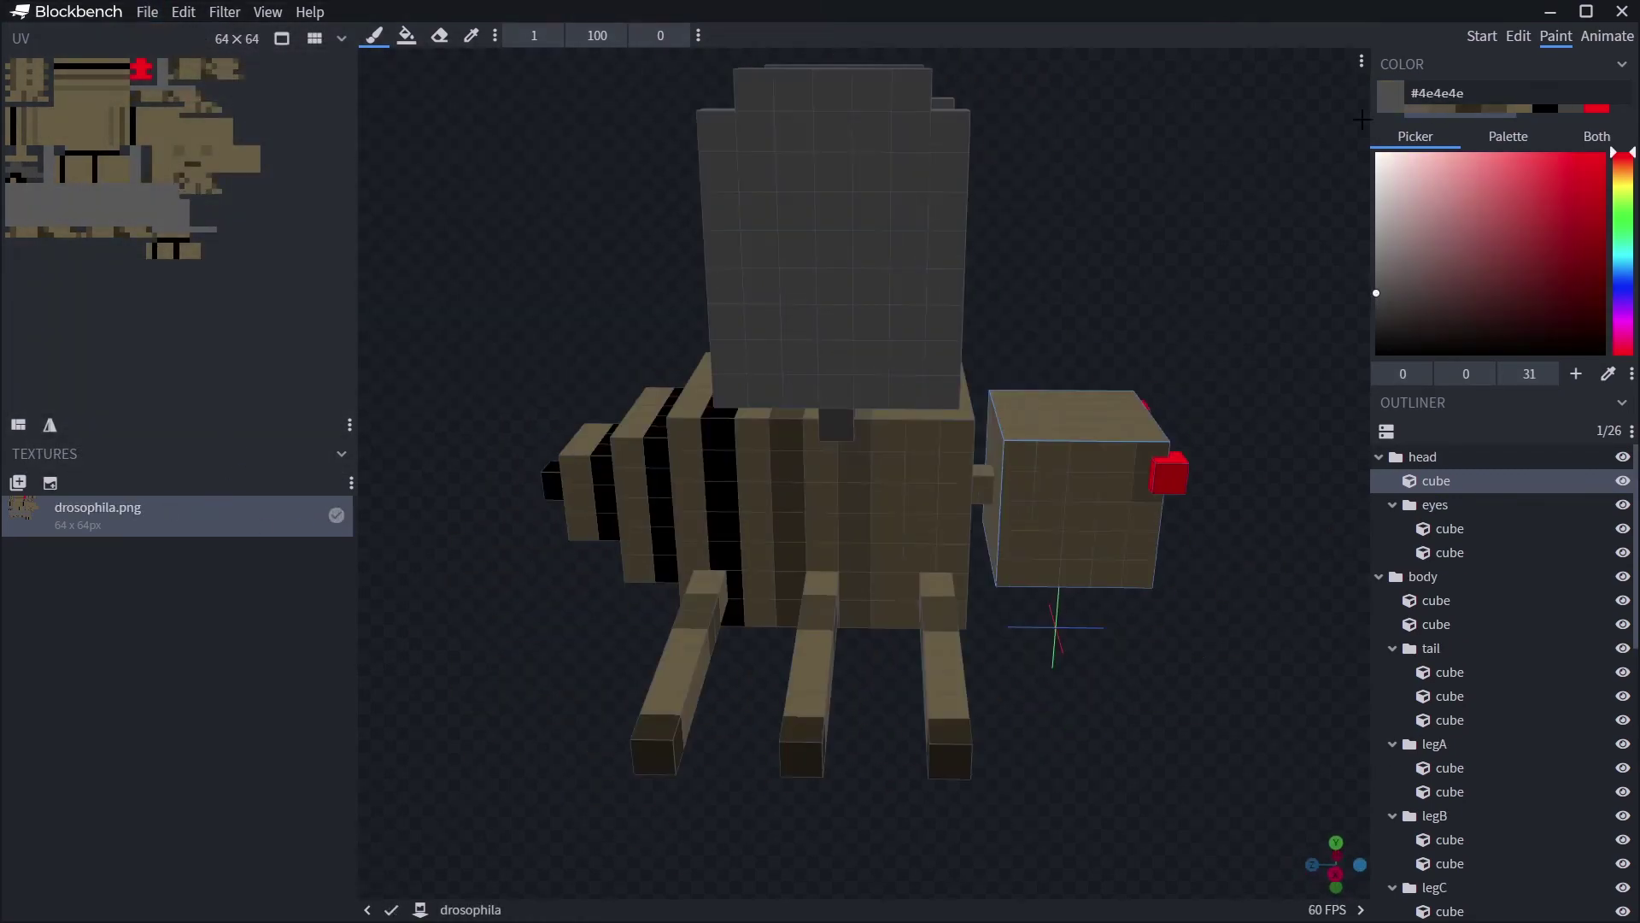
pyautogui.moveTo(754, 128); pyautogui.dragTo(857, 365)
pyautogui.moveTo(1046, 197)
pyautogui.mouseDown()
pyautogui.moveTo(836, 243)
pyautogui.moveTo(765, 201)
pyautogui.moveTo(1188, 256)
pyautogui.mouseUp()
pyautogui.moveTo(806, 384); pyautogui.dragTo(805, 256)
pyautogui.moveTo(1253, 264); pyautogui.dragTo(855, 248)
pyautogui.moveTo(837, 385)
pyautogui.mouseDown()
pyautogui.moveTo(834, 230)
pyautogui.moveTo(1025, 213)
pyautogui.moveTo(743, 248)
pyautogui.moveTo(996, 315)
pyautogui.moveTo(634, 331)
pyautogui.mouseUp()
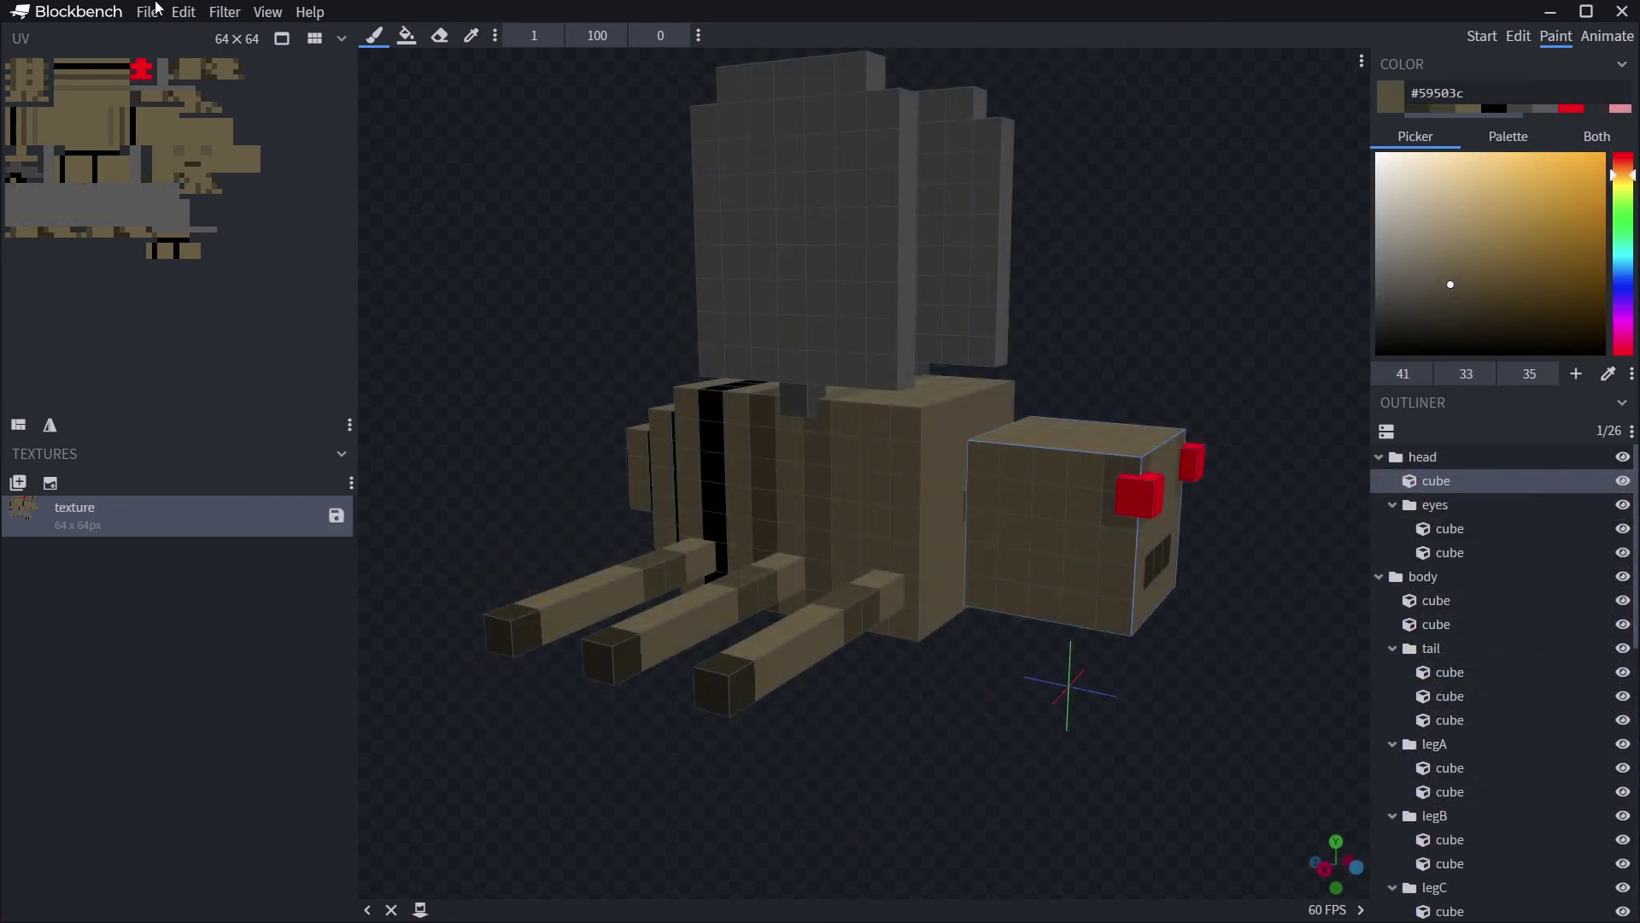
# Save the model as a Blockbench project named drosophila in the AA TUTORIALS folder.
pyautogui.click(147, 12)
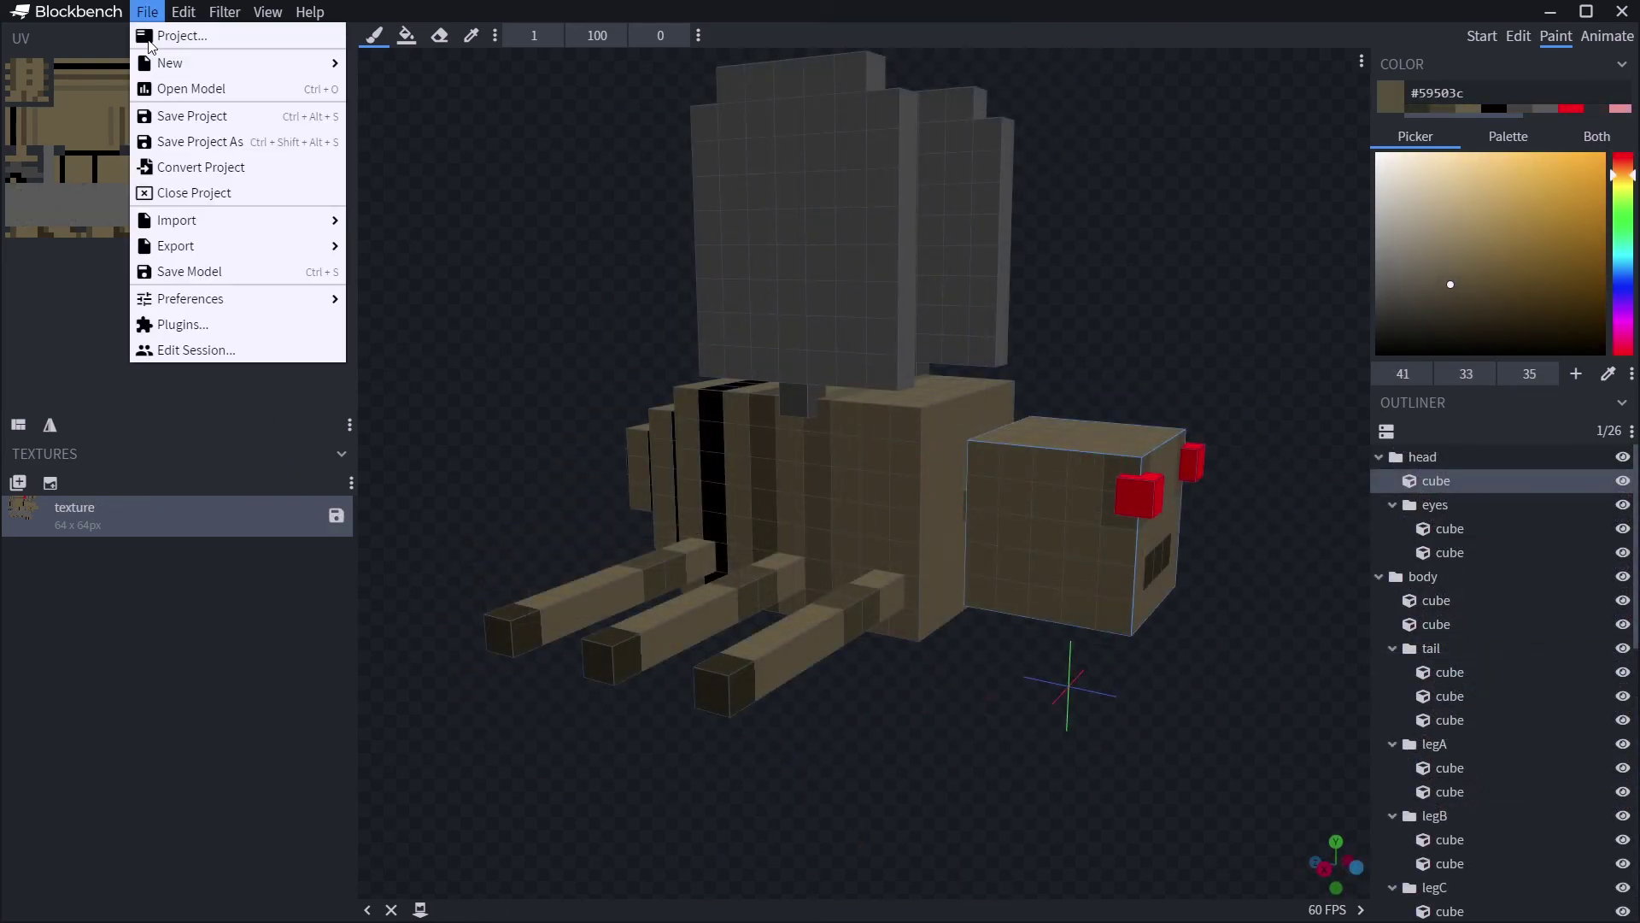
pyautogui.click(202, 142)
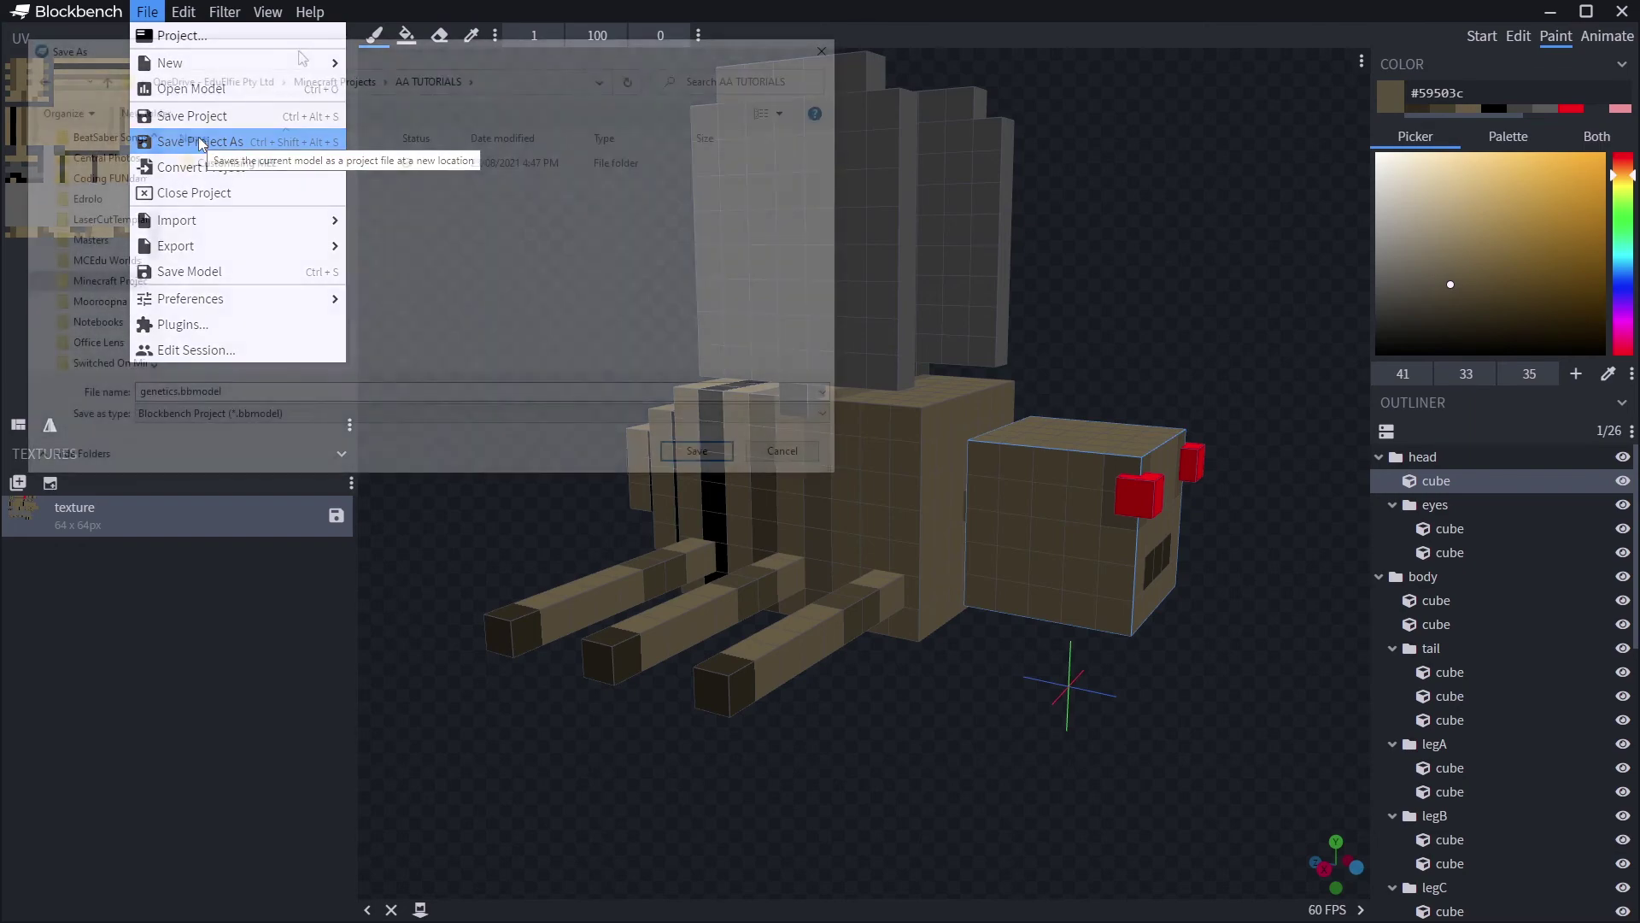
pyautogui.click(692, 451)
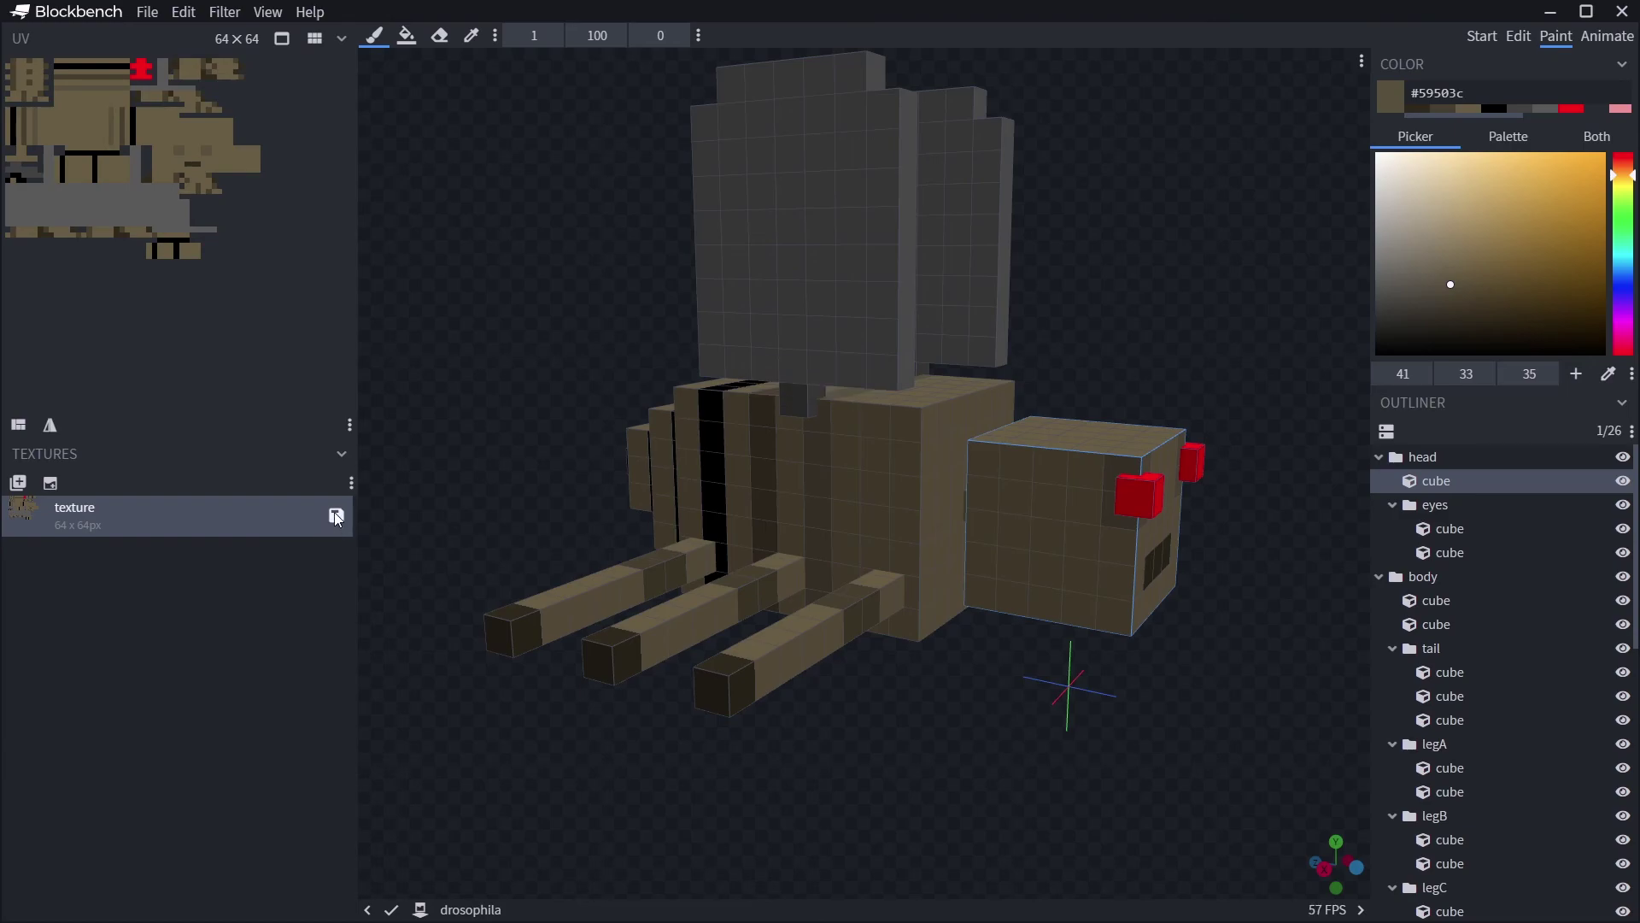
# Save the texture as drosophila.png in the AA TUTORIALS folder.
pyautogui.click(337, 516)
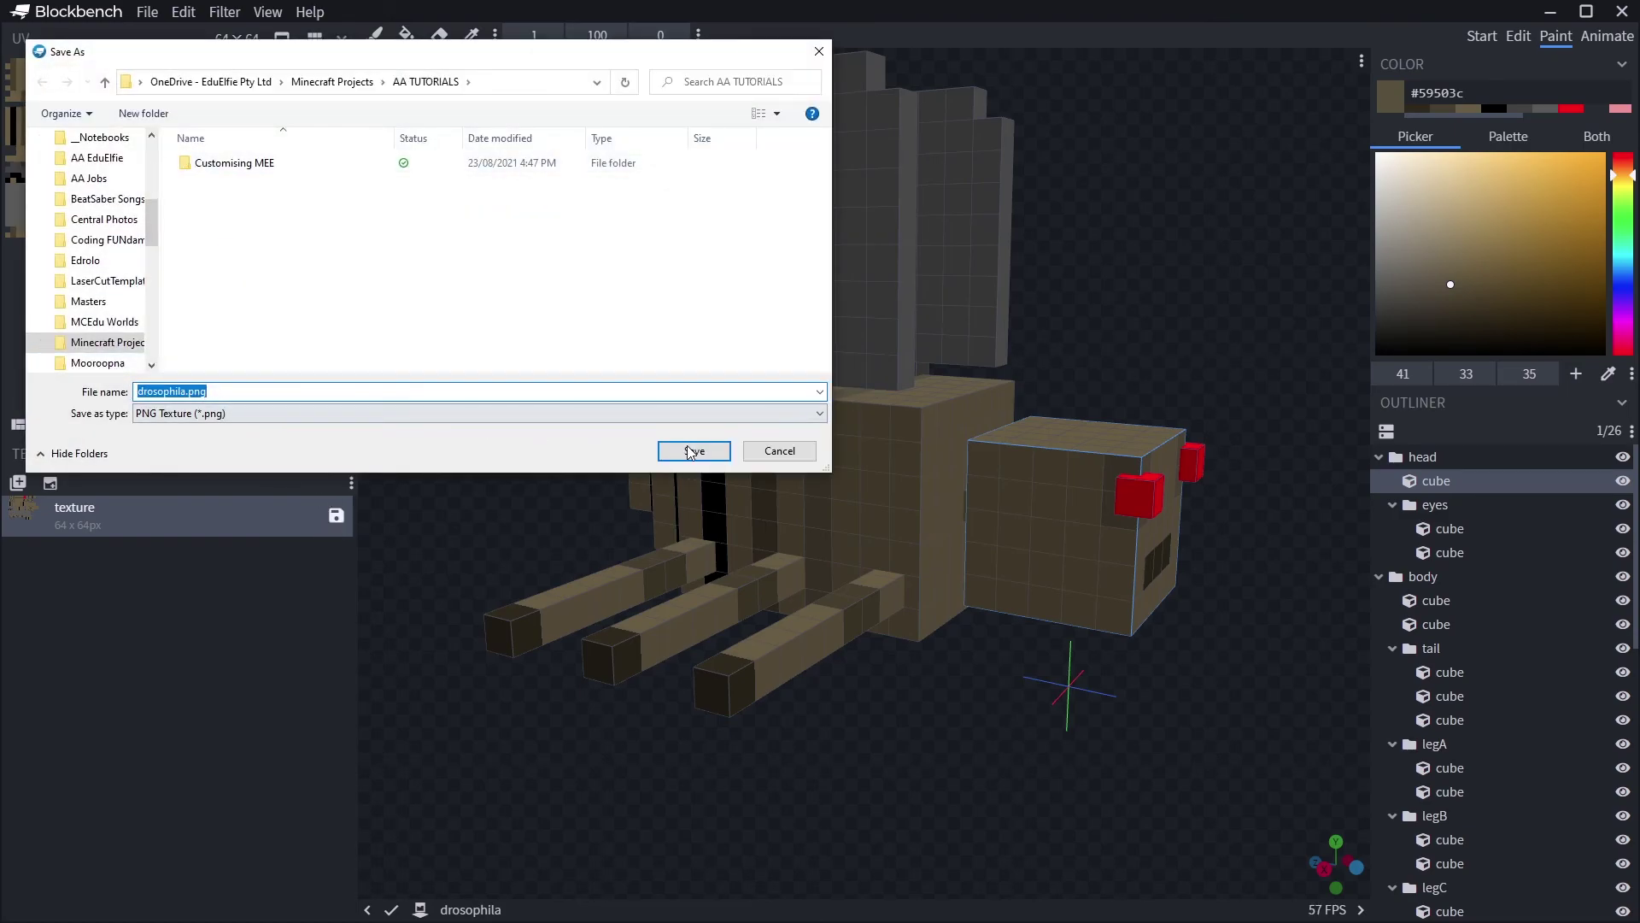